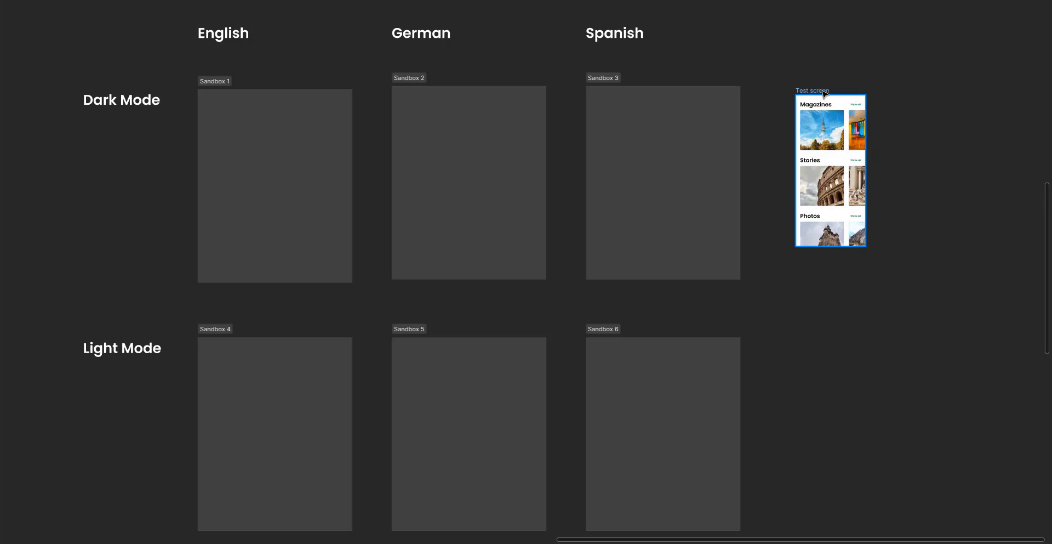
Move the Test screen into Sandbox 1 and place copies in Sandboxes 2 and 3
{"action": "left_click", "coordinate": [844, 111]}
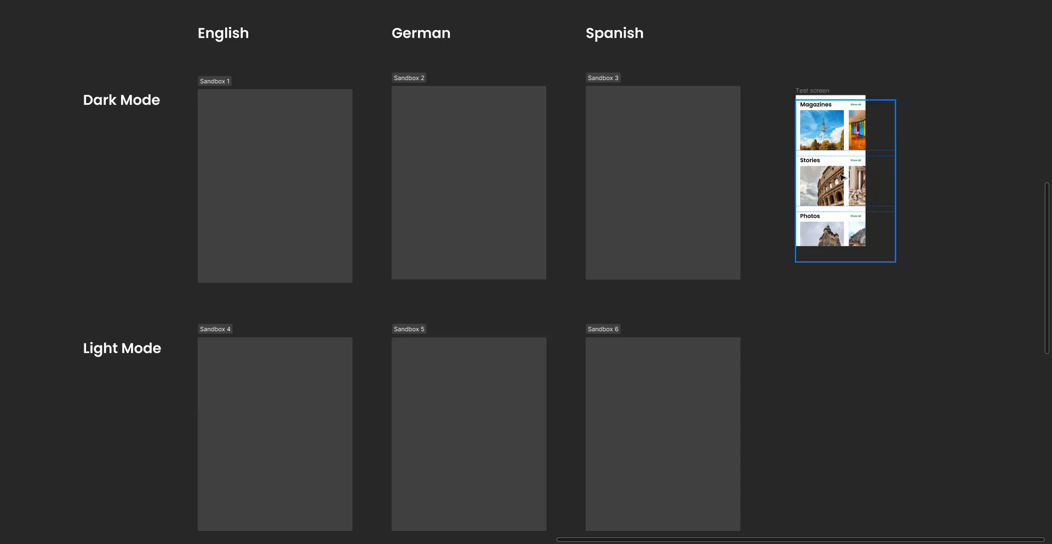
{"action": "key", "text": "Escape"}
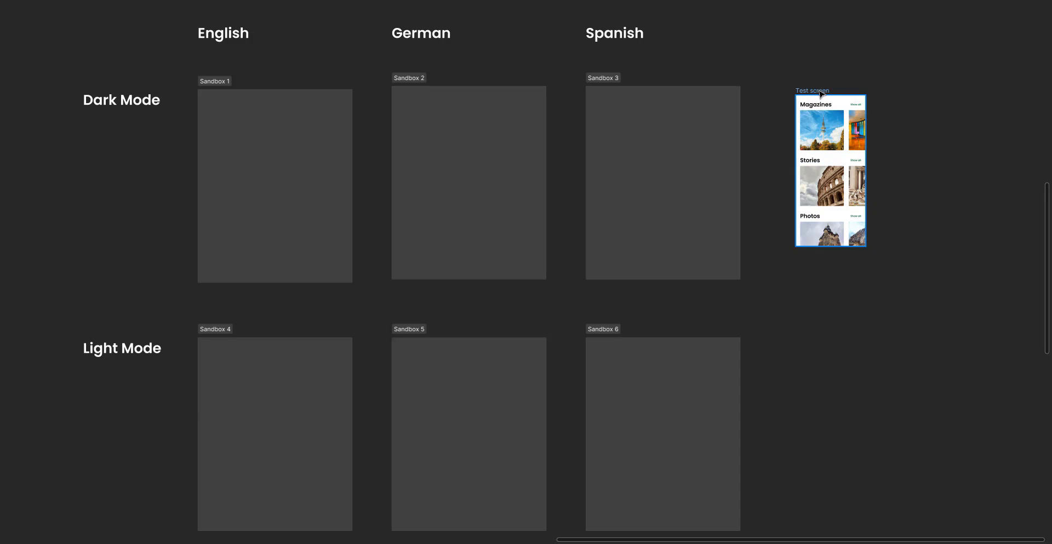
{"action": "left_click_drag", "start_coordinate": [820, 93], "coordinate": [237, 108]}
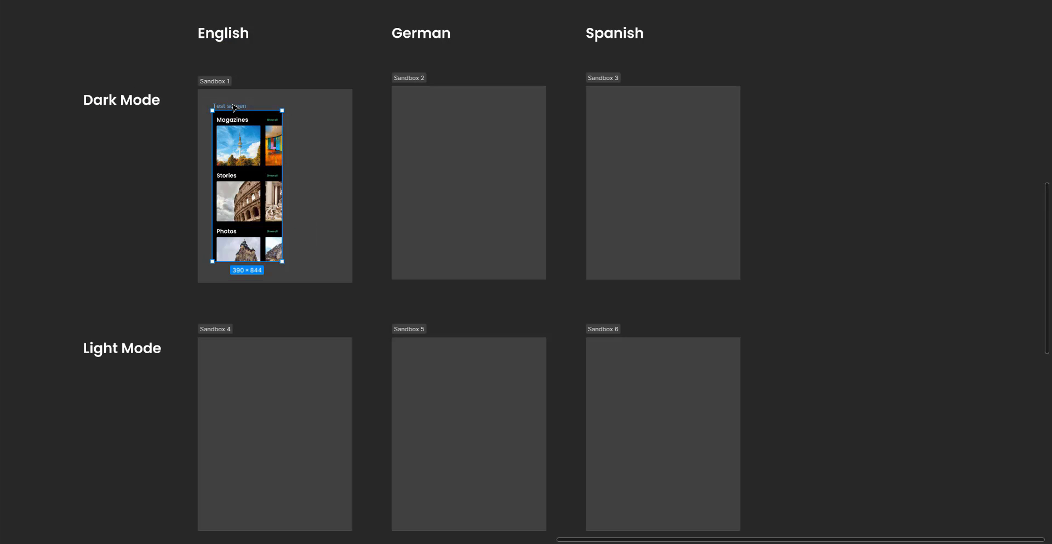
{"action": "left_click_drag", "start_coordinate": [234, 108], "coordinate": [443, 106]}
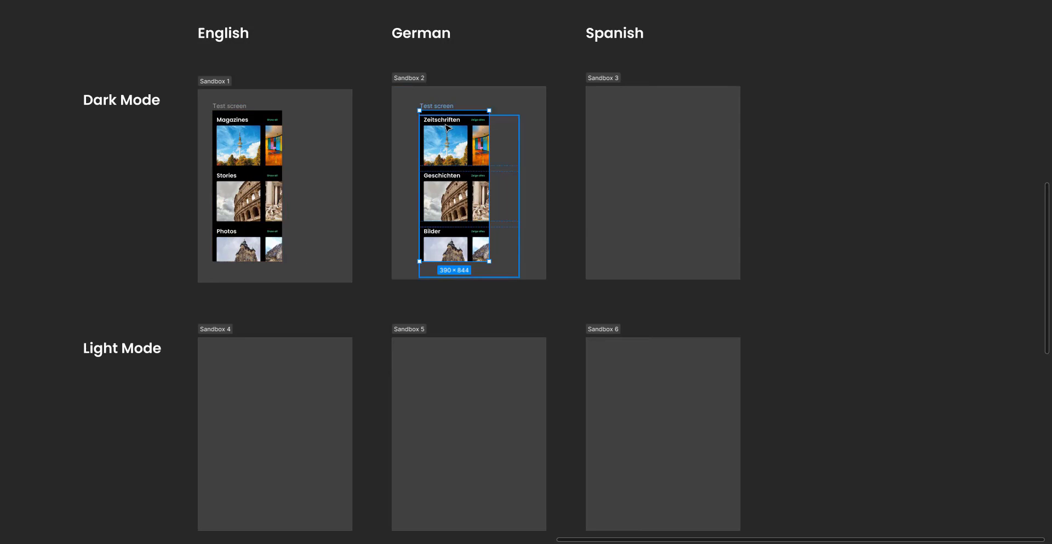
{"action": "left_click", "coordinate": [575, 153]}
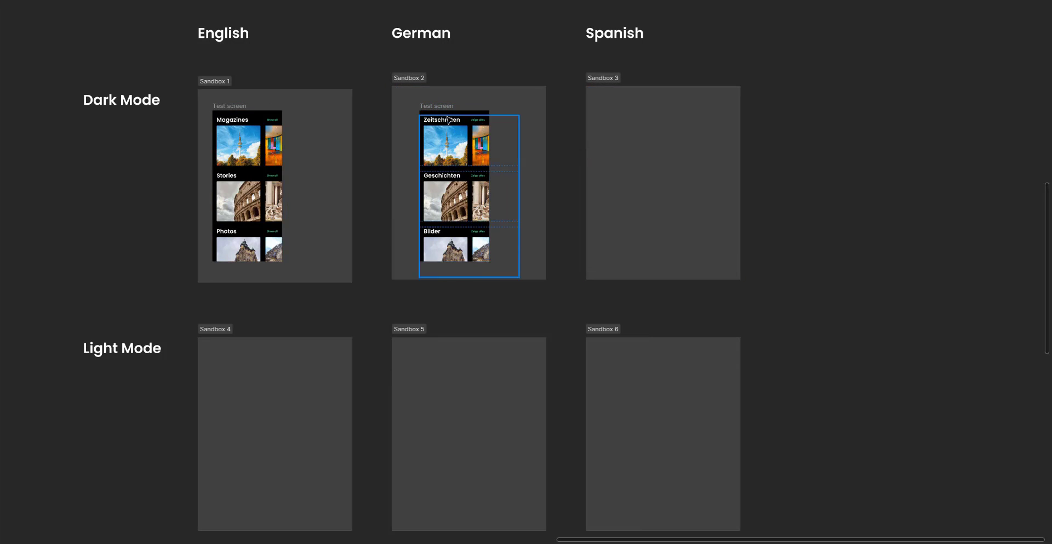
{"action": "left_click_drag", "start_coordinate": [440, 117], "coordinate": [623, 116]}
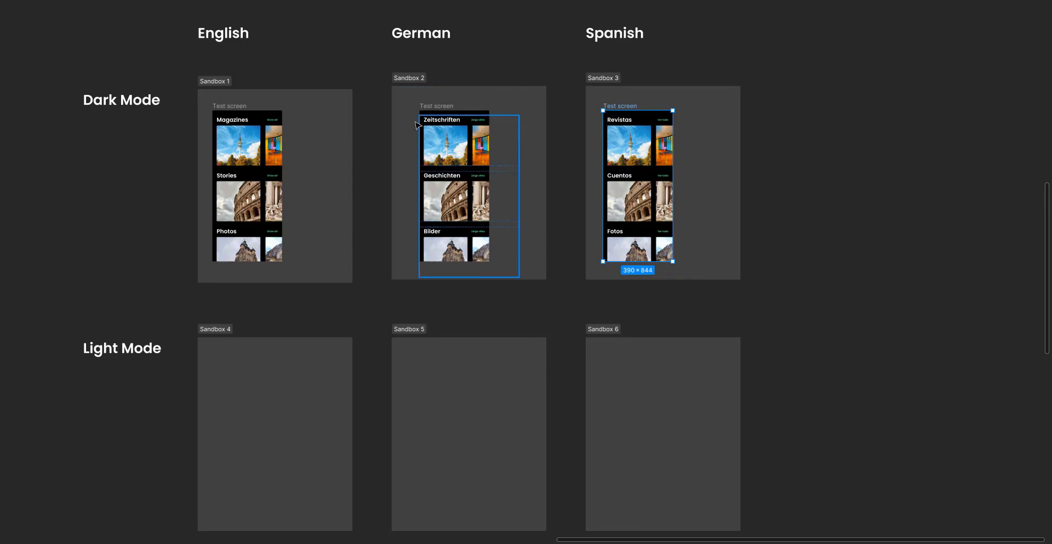
Select all three screens and copy them down into the Light Mode row
{"action": "left_click", "coordinate": [451, 107], "text": "shift"}
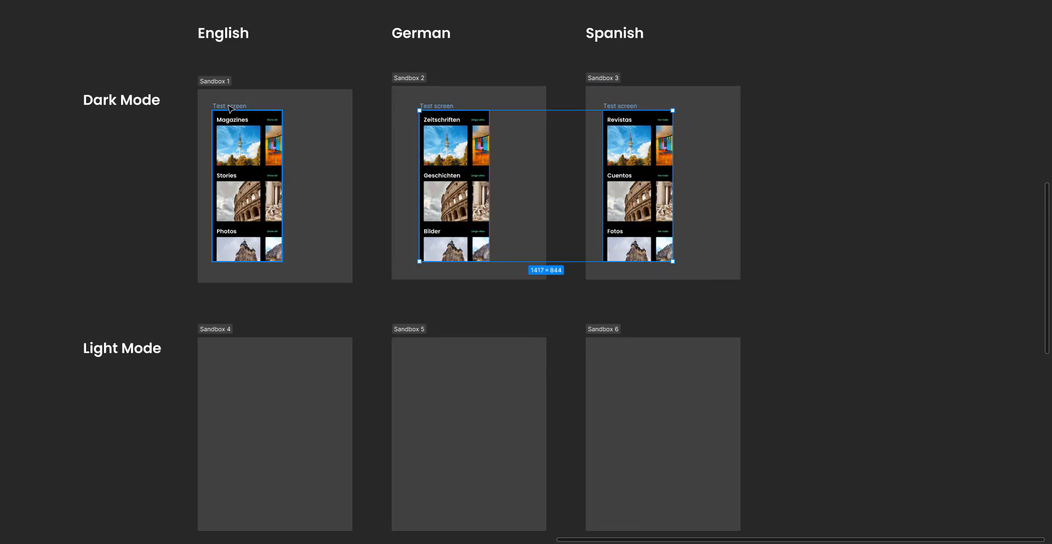
{"action": "left_click", "coordinate": [229, 108], "text": "shift"}
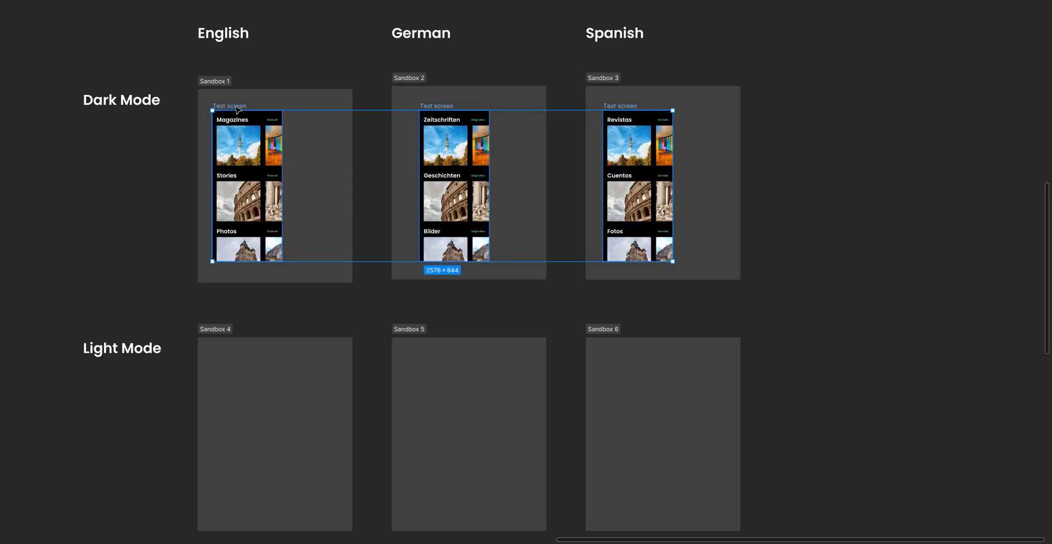
{"action": "left_click_drag", "start_coordinate": [237, 110], "coordinate": [258, 373]}
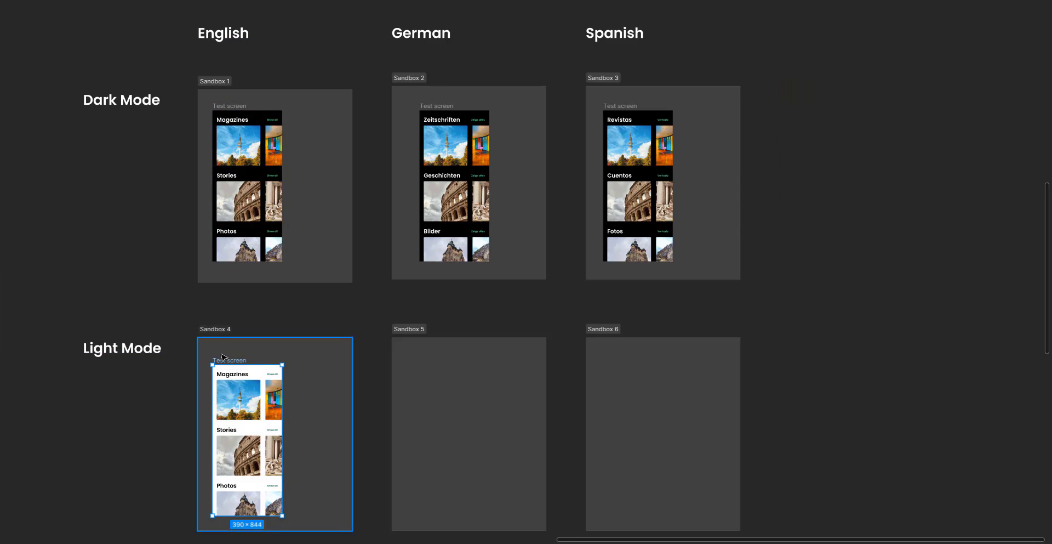
Place the screen copies in Sandboxes 5 and 6, then select the Sandbox 1 section
{"action": "left_click_drag", "start_coordinate": [224, 361], "coordinate": [651, 362]}
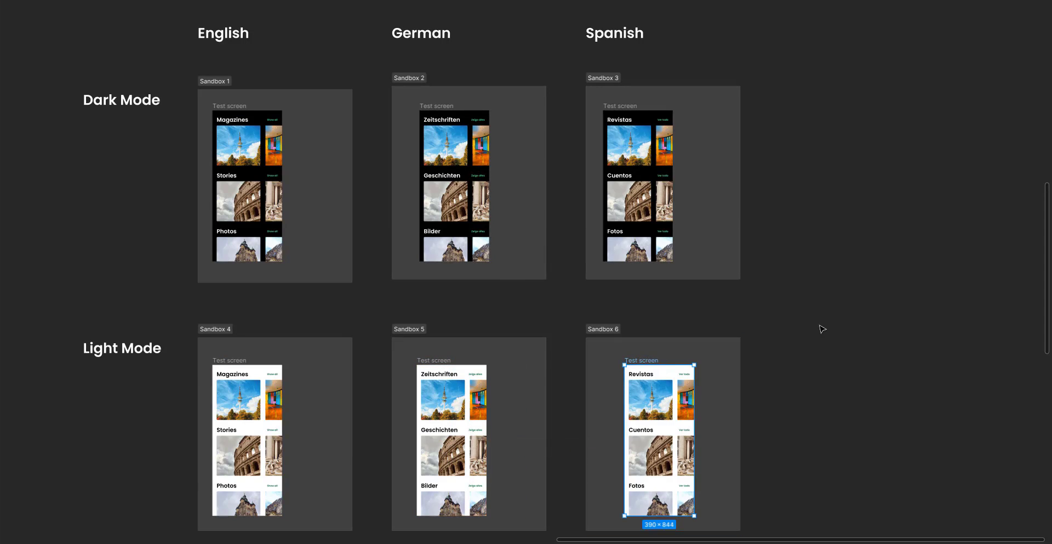
{"action": "left_click", "coordinate": [210, 82]}
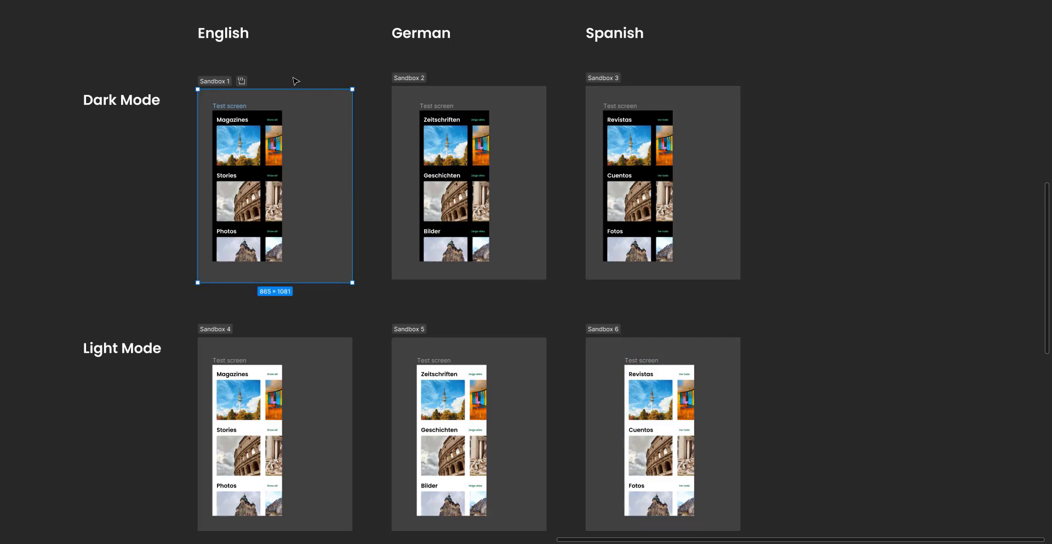
Bring back the hidden interface panels and centre Sandbox 1 in view
{"action": "key", "text": "ctrl+backslash"}
{"action": "left_click_drag", "start_coordinate": [294, 77], "coordinate": [435, 106]}
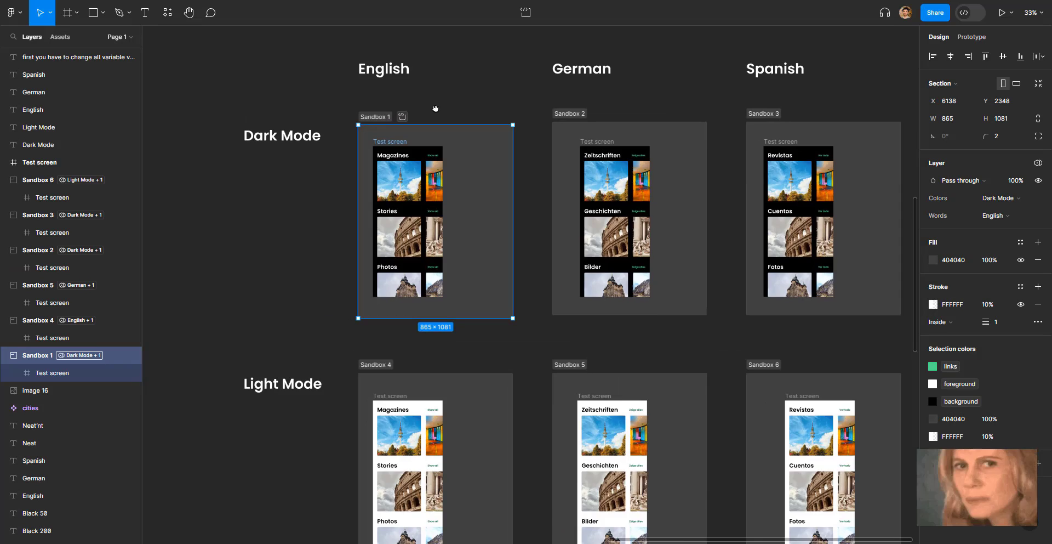
{"action": "scroll", "coordinate": [327, 138], "scroll_direction": "up", "scroll_amount": 2}
{"action": "scroll", "coordinate": [327, 138], "scroll_direction": "up", "scroll_amount": 2}
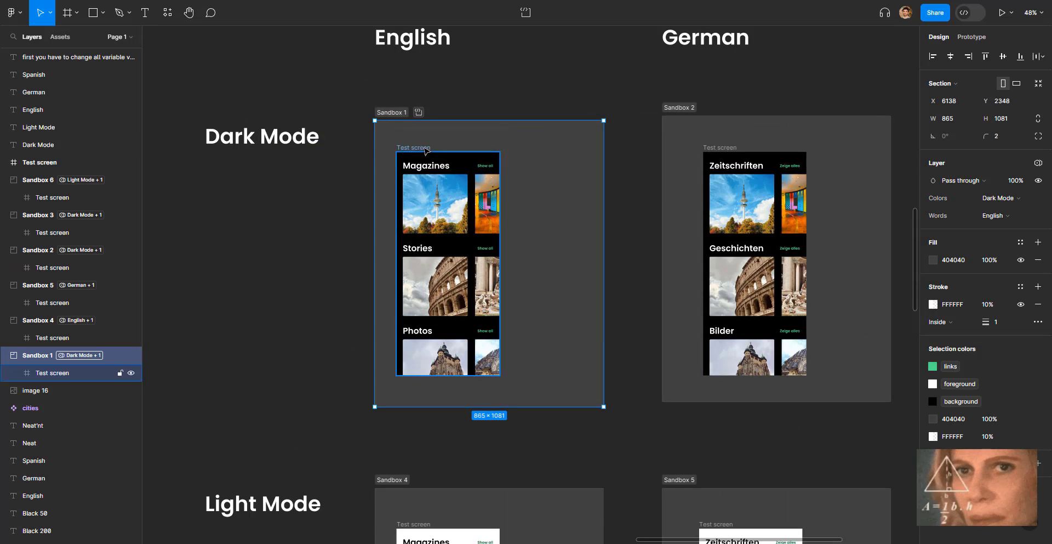
Check that Sandbox 1 uses Dark Mode colours and English words, leaving both unchanged
{"action": "left_click", "coordinate": [427, 150]}
{"action": "left_click", "coordinate": [554, 156]}
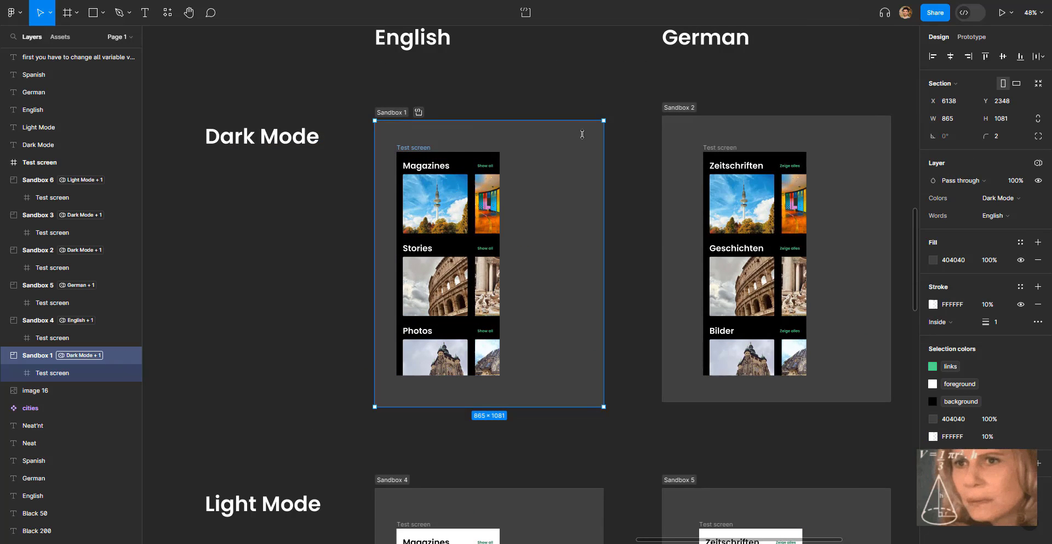
{"action": "left_click", "coordinate": [1038, 164]}
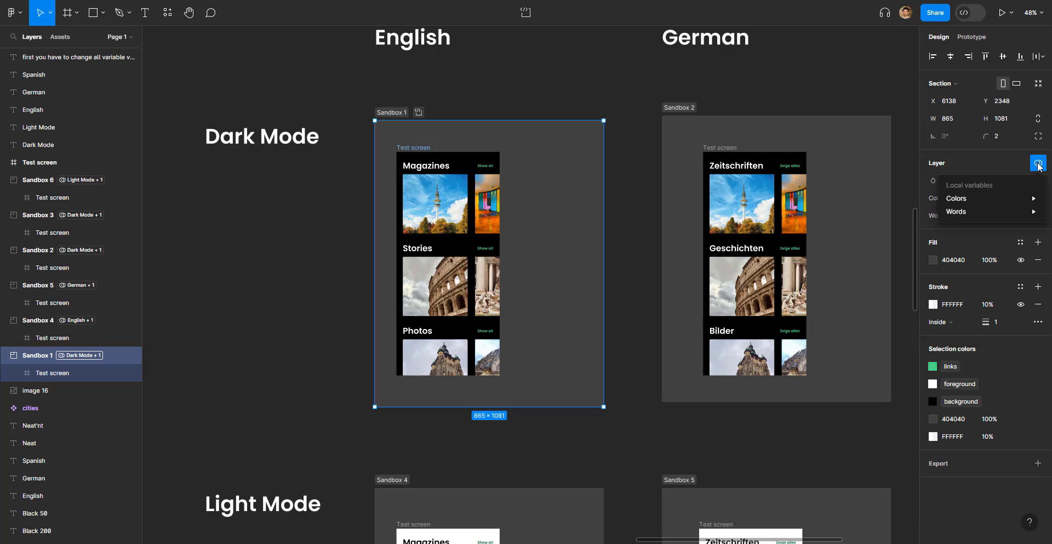
{"action": "mouse_move", "coordinate": [987, 214]}
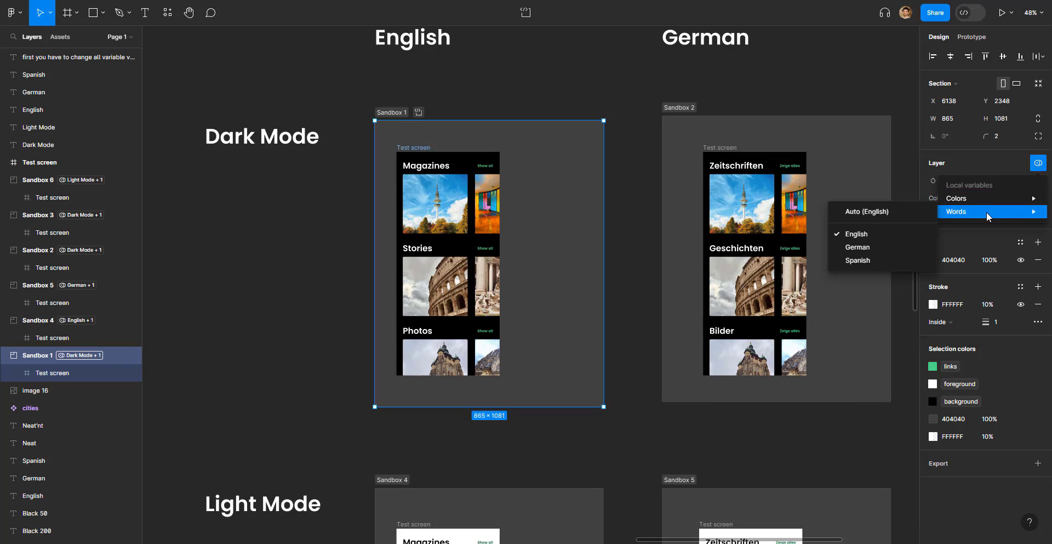
{"action": "left_click", "coordinate": [625, 147]}
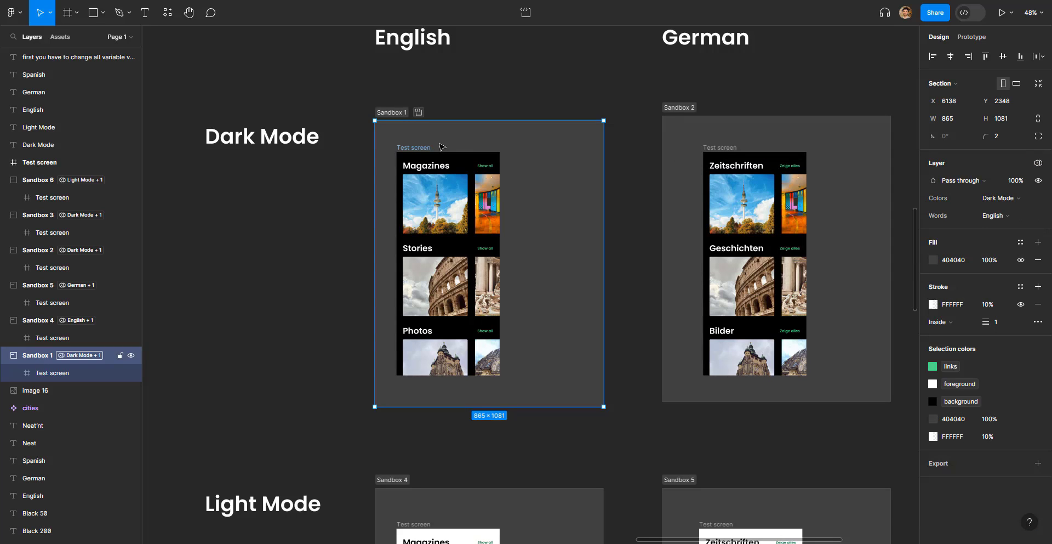
{"action": "left_click", "coordinate": [416, 149]}
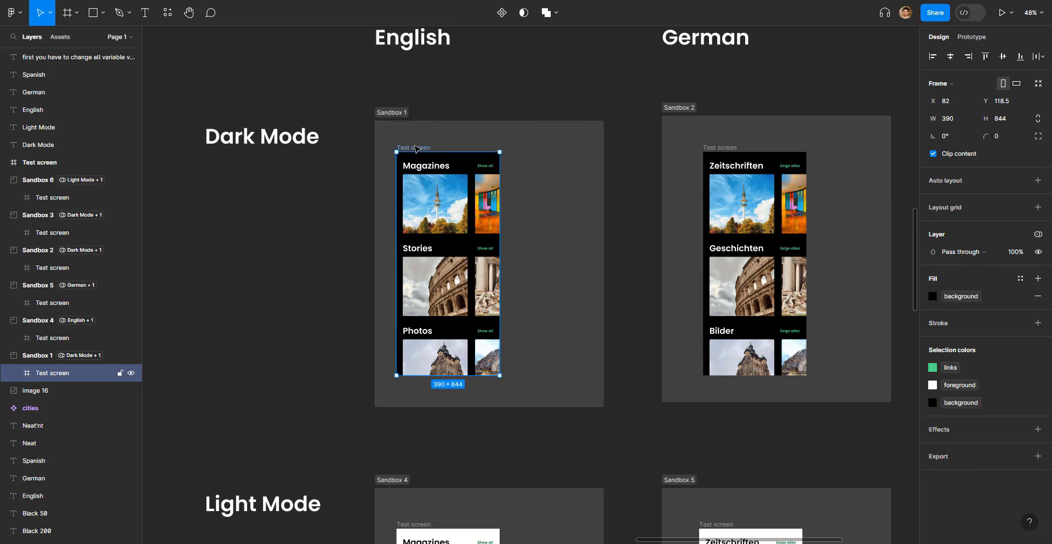
Duplicate the Spanish Test screen out to the right of the sandboxes
{"action": "left_click", "coordinate": [416, 48]}
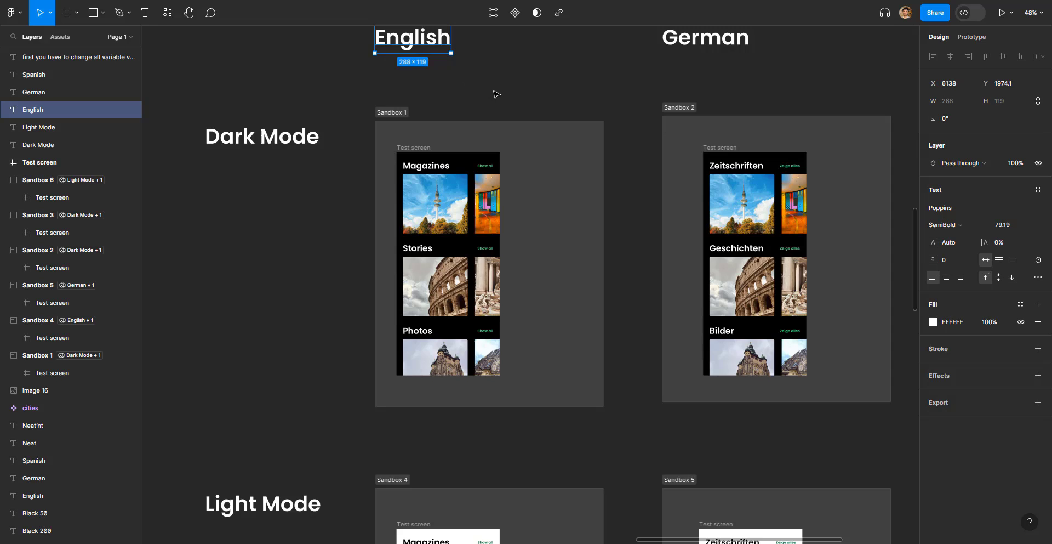
{"action": "scroll", "coordinate": [497, 95], "scroll_direction": "down", "scroll_amount": 2}
{"action": "scroll", "coordinate": [497, 94], "scroll_direction": "down", "scroll_amount": 3}
{"action": "scroll", "coordinate": [603, 192], "scroll_direction": "right", "scroll_amount": 5}
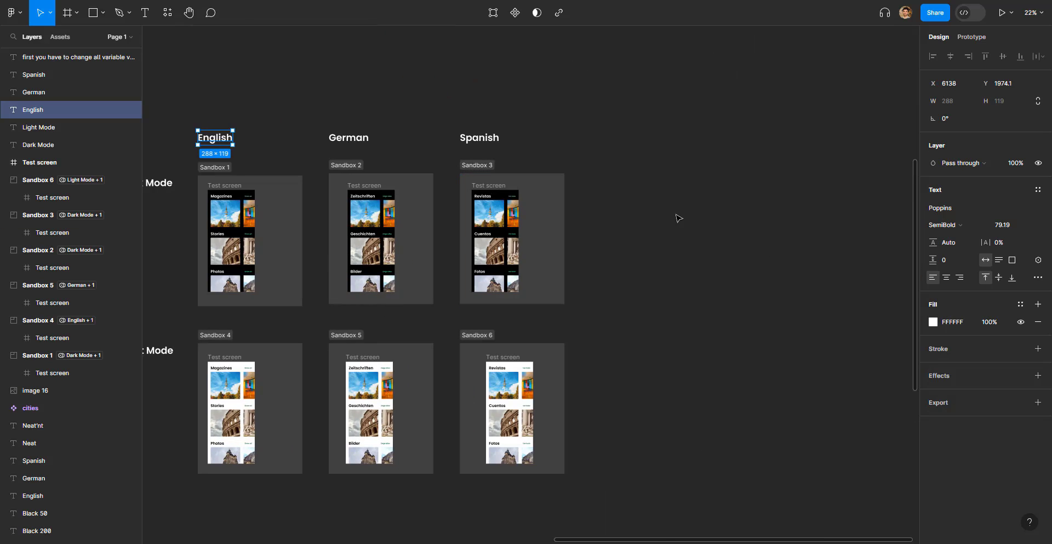
{"action": "scroll", "coordinate": [698, 207], "scroll_direction": "up", "scroll_amount": 3}
{"action": "scroll", "coordinate": [699, 208], "scroll_direction": "right", "scroll_amount": 3}
{"action": "left_click_drag", "start_coordinate": [304, 216], "coordinate": [536, 216]}
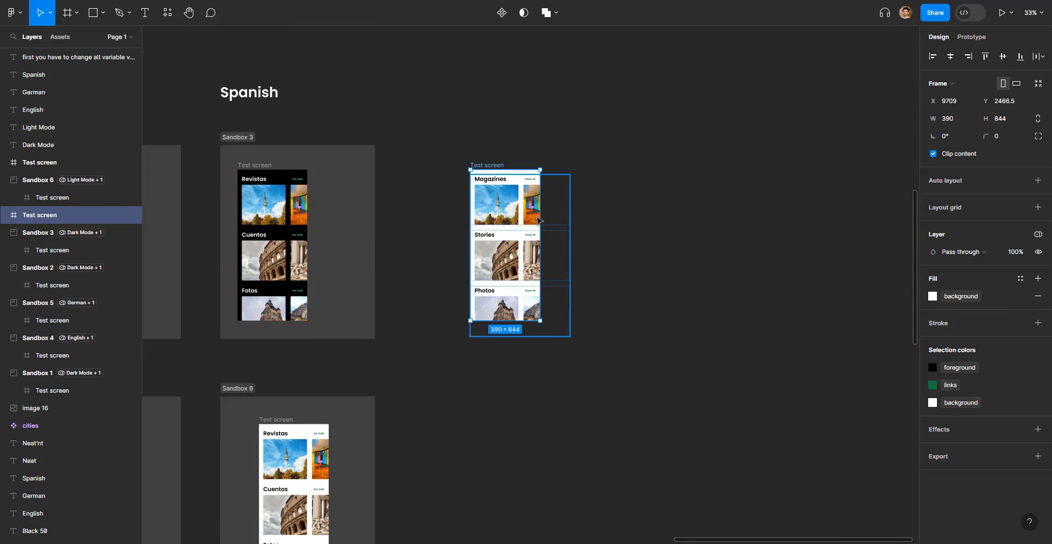
{"action": "scroll", "coordinate": [537, 216], "scroll_direction": "up", "scroll_amount": 2}
{"action": "scroll", "coordinate": [537, 216], "scroll_direction": "up", "scroll_amount": 2}
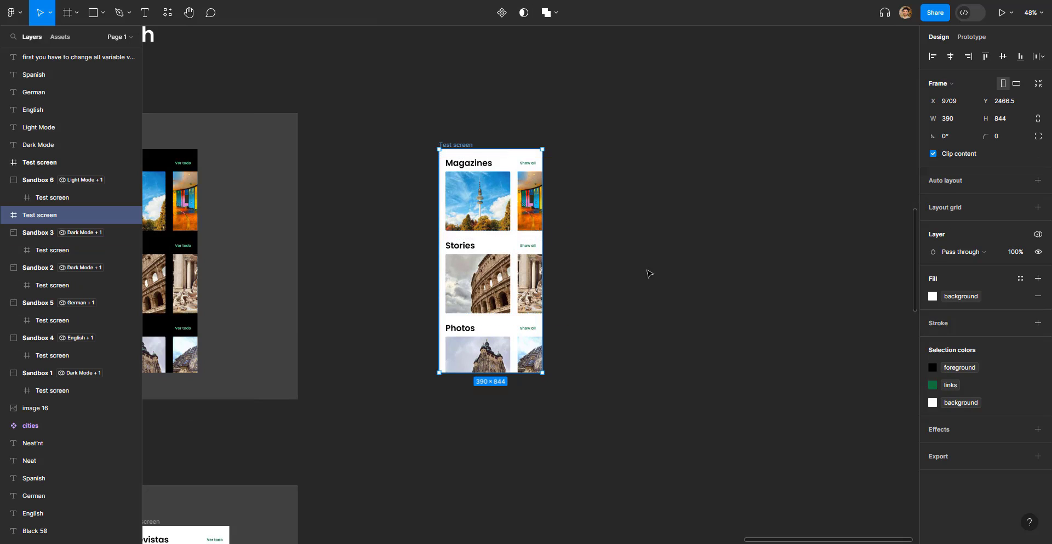
Draw a new Section 1 beside the screen and move the Test screen frame into it
{"action": "left_click", "coordinate": [77, 14]}
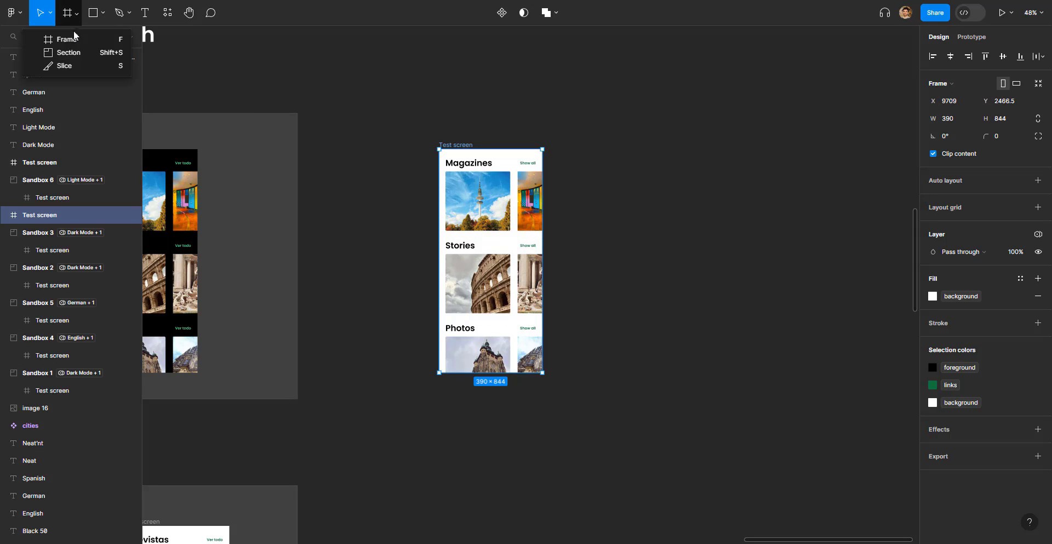
{"action": "left_click", "coordinate": [81, 53]}
{"action": "left_click_drag", "start_coordinate": [612, 128], "coordinate": [847, 395]}
{"action": "key", "text": "Escape"}
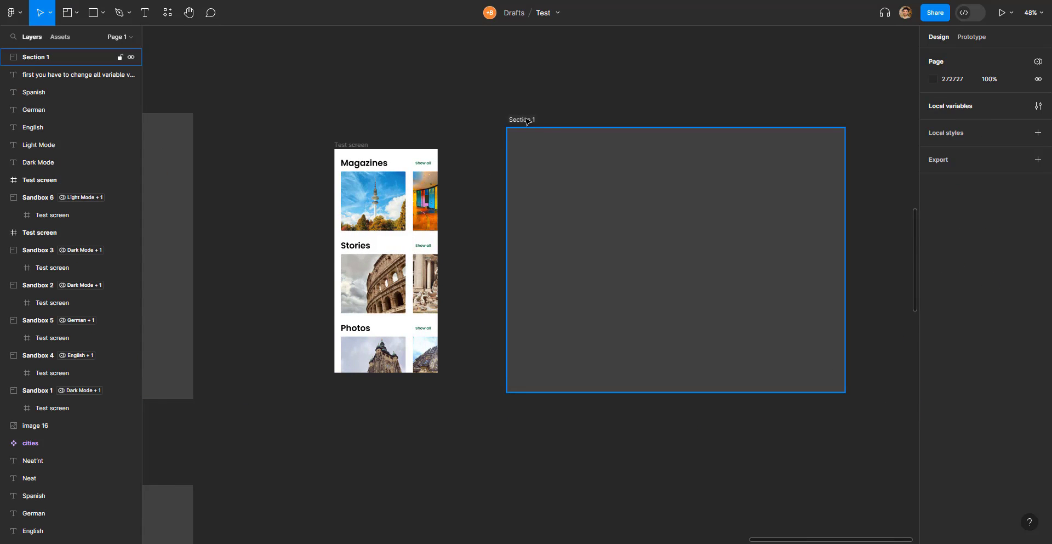
{"action": "left_click", "coordinate": [527, 120]}
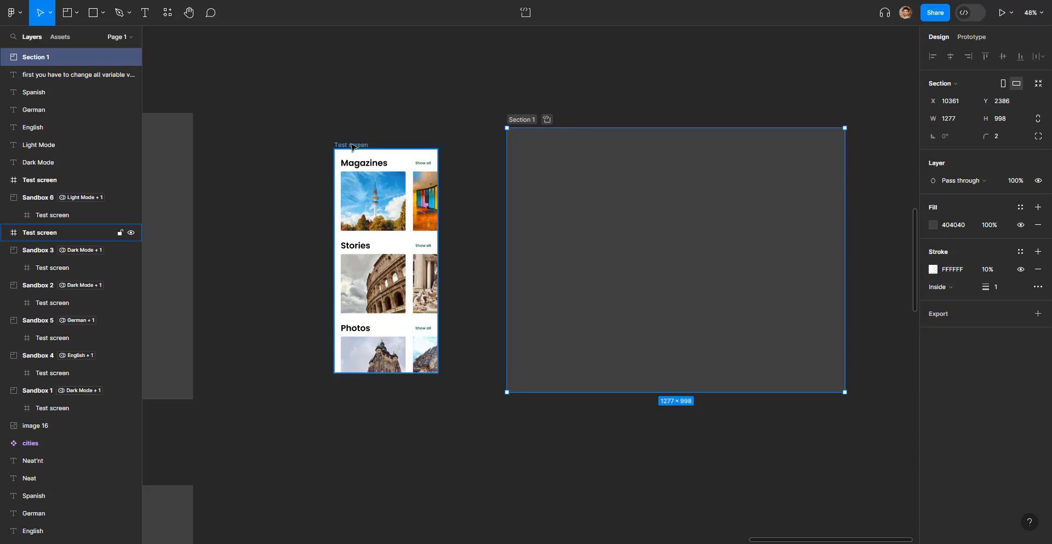
{"action": "left_click_drag", "start_coordinate": [351, 145], "coordinate": [643, 149]}
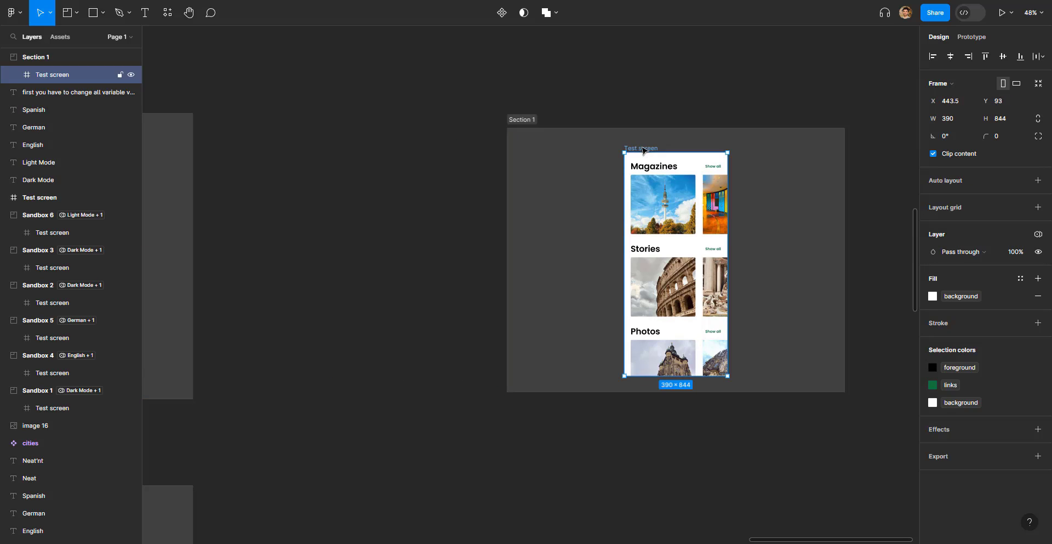
{"action": "left_click", "coordinate": [523, 120]}
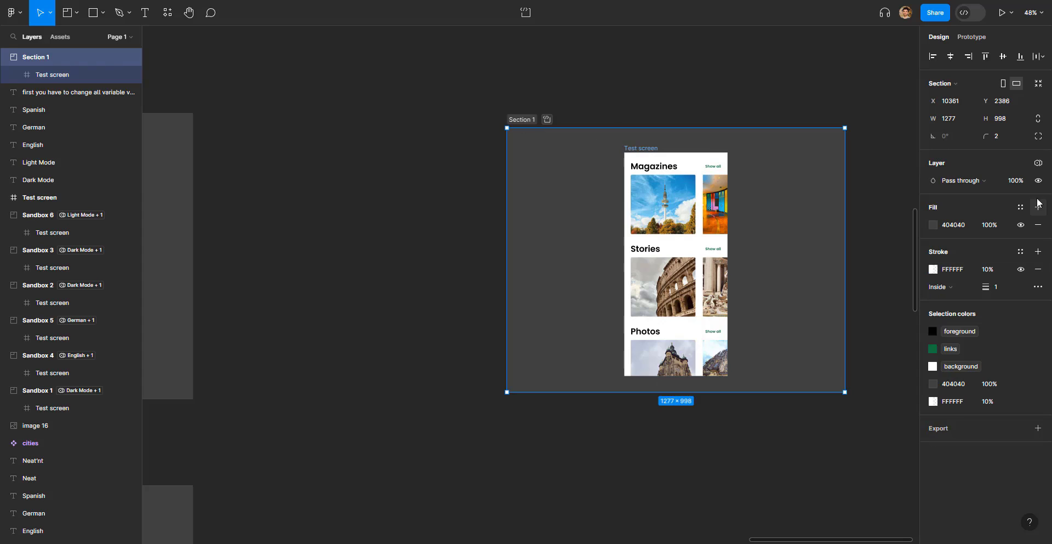
{"action": "left_click", "coordinate": [1038, 165]}
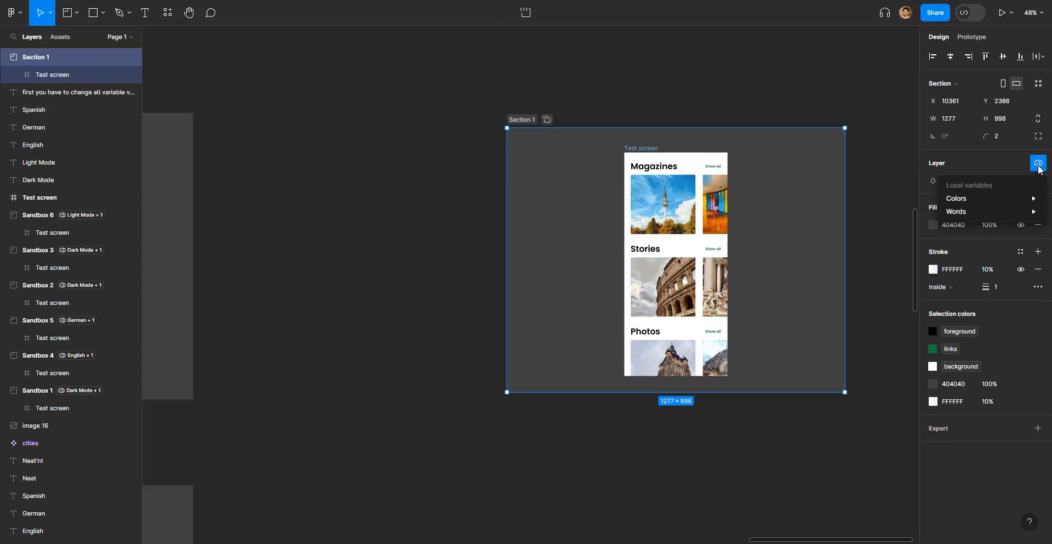
{"action": "mouse_move", "coordinate": [1028, 200]}
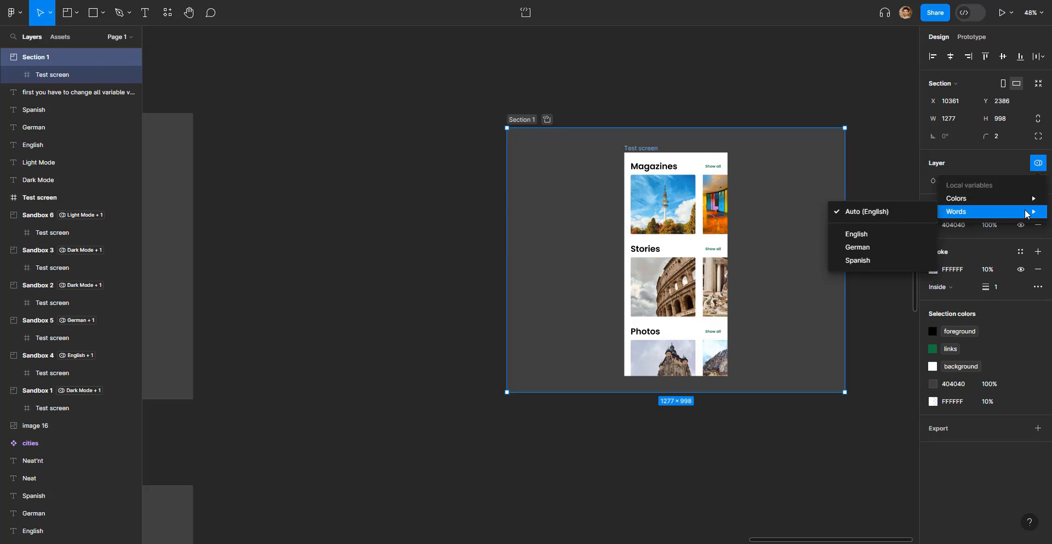
{"action": "key", "text": "Escape"}
{"action": "left_click", "coordinate": [642, 152]}
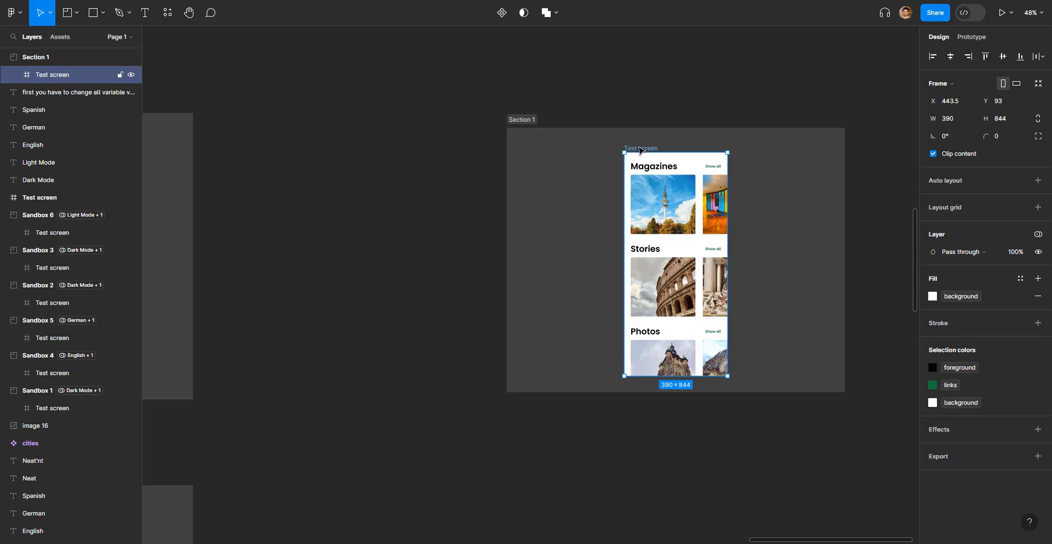
{"action": "scroll", "coordinate": [702, 181], "scroll_direction": "up", "scroll_amount": 5}
{"action": "scroll", "coordinate": [585, 104], "scroll_direction": "down", "scroll_amount": 2}
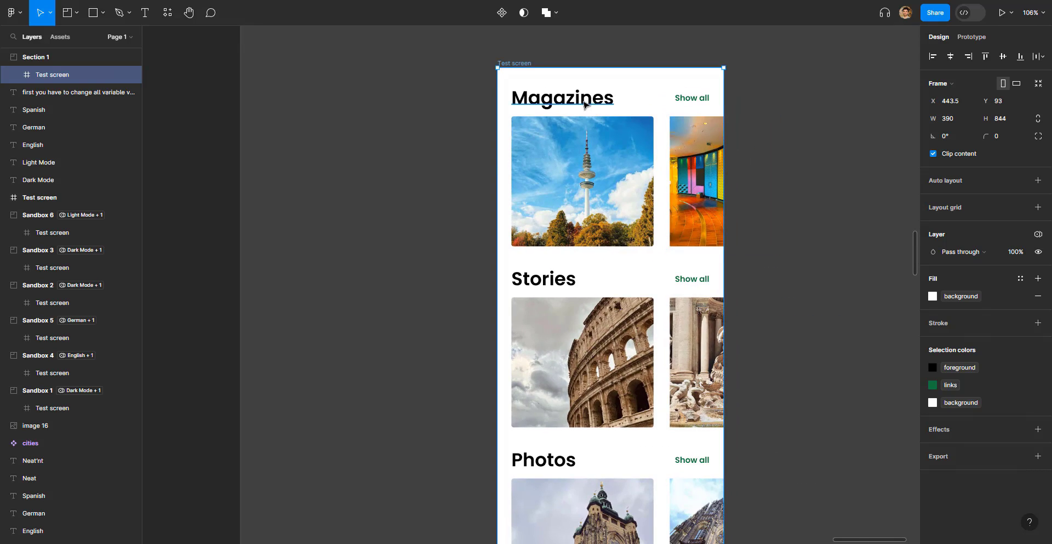
{"action": "left_click", "coordinate": [585, 104]}
{"action": "left_click", "coordinate": [546, 283], "text": "shift"}
{"action": "left_click", "coordinate": [543, 464], "text": "shift"}
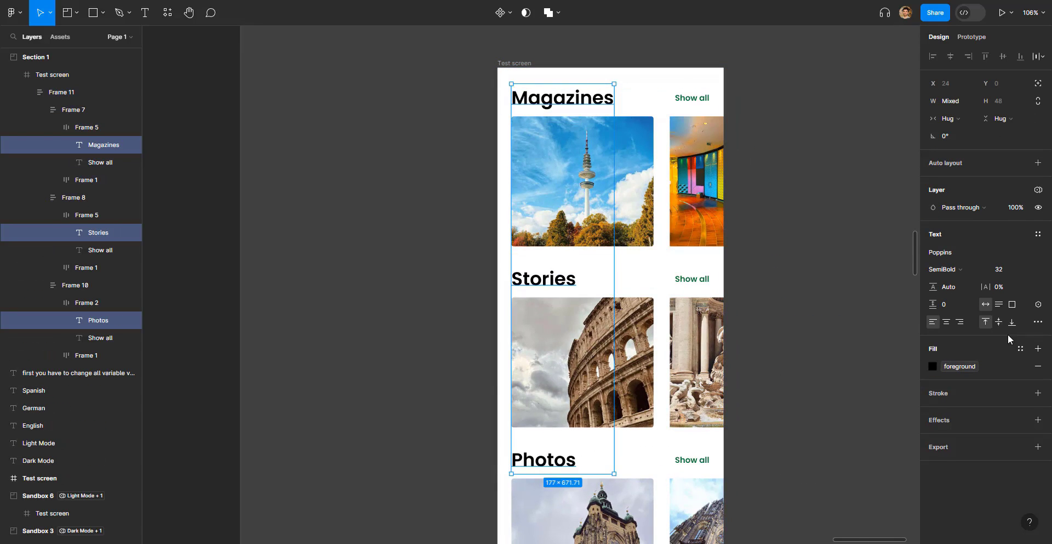
{"action": "left_click", "coordinate": [1037, 190]}
{"action": "mouse_move", "coordinate": [1014, 239]}
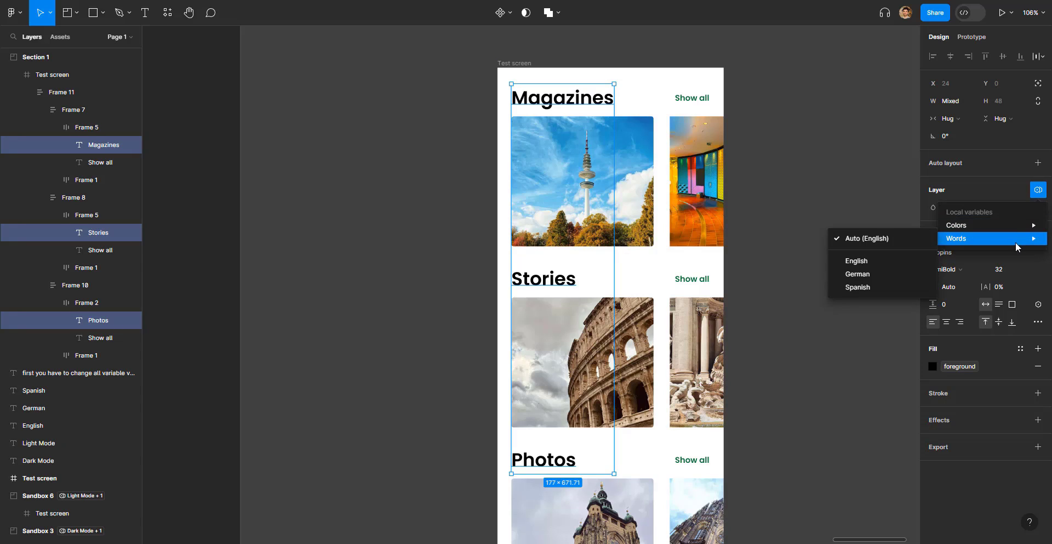
{"action": "left_click", "coordinate": [864, 261]}
{"action": "left_click", "coordinate": [770, 185]}
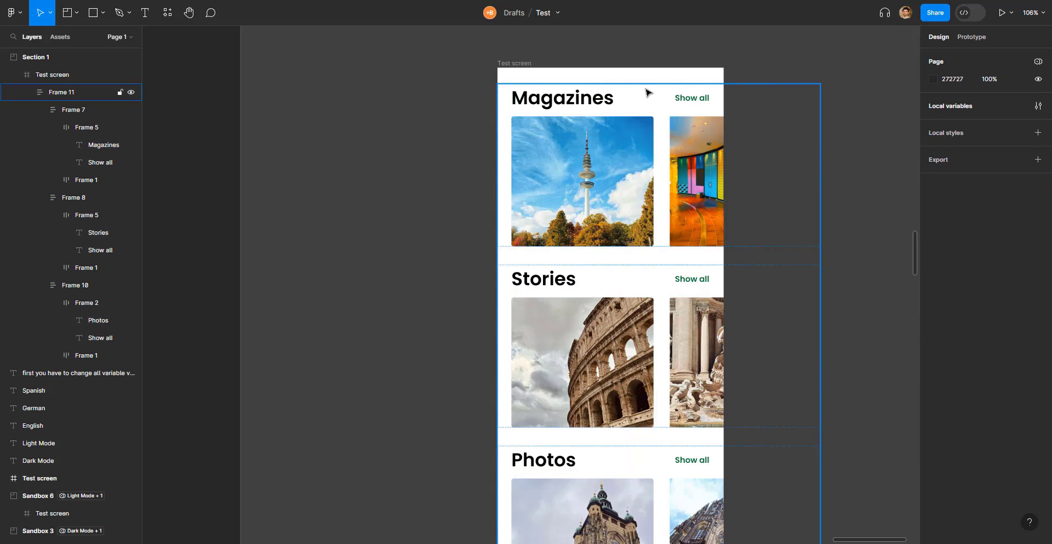
Inspect the Test screen frame's variable mode options without changing them
{"action": "left_click", "coordinate": [514, 63]}
{"action": "left_click", "coordinate": [1038, 234]}
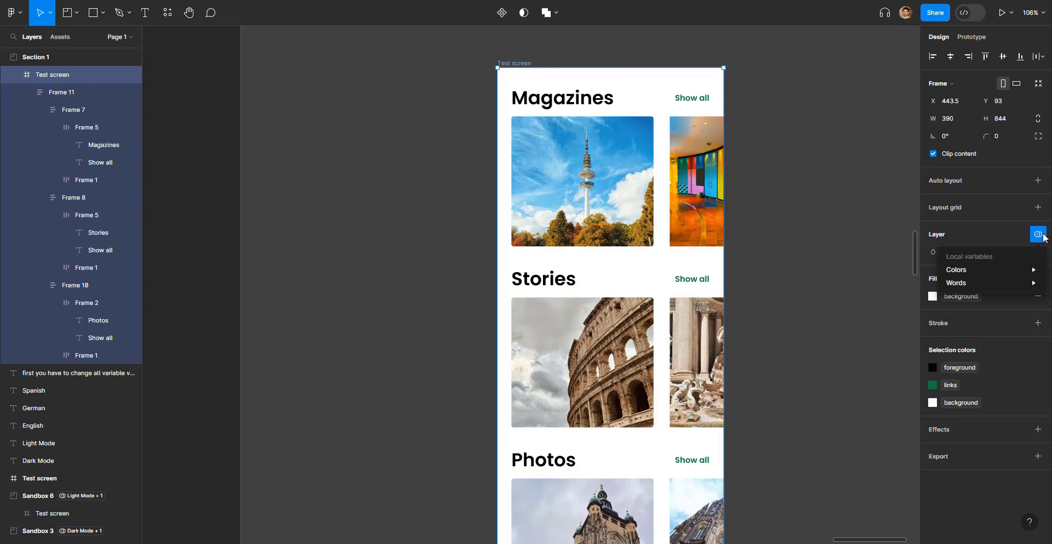
{"action": "mouse_move", "coordinate": [1025, 269]}
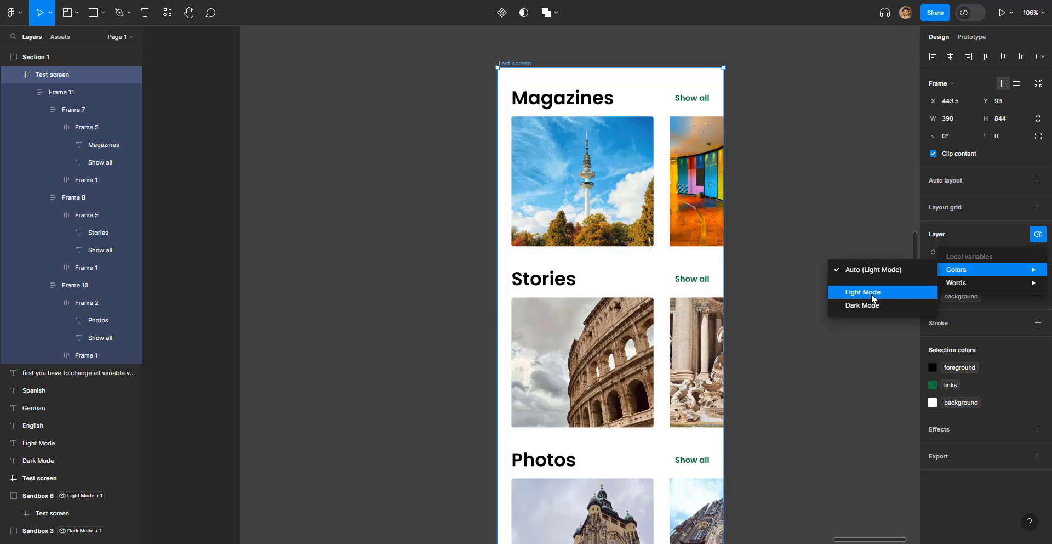
{"action": "left_click", "coordinate": [789, 255]}
Set Section 1's Colors mode to Dark Mode and its Words mode to German
{"action": "scroll", "coordinate": [795, 265], "scroll_direction": "down", "scroll_amount": 5}
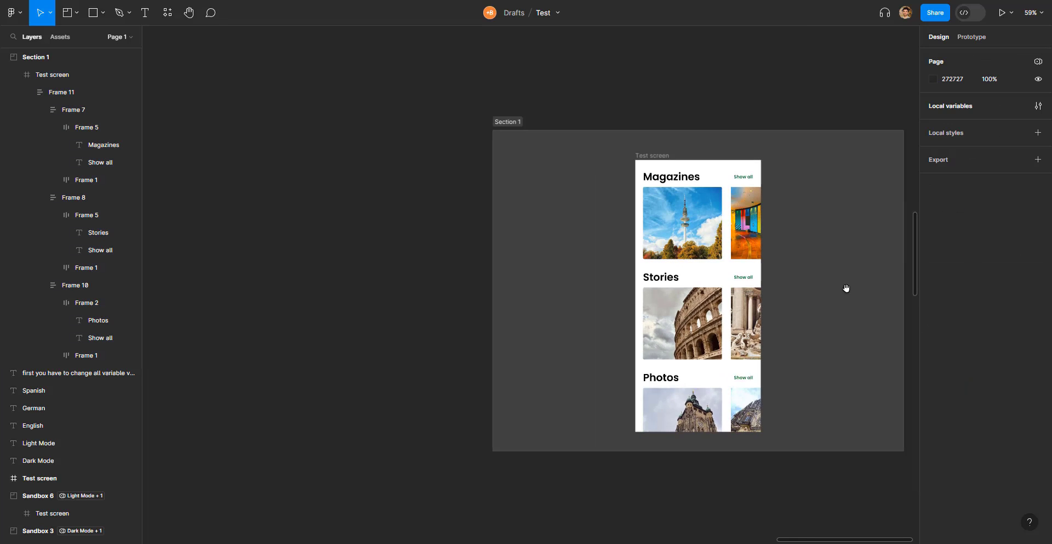
{"action": "scroll", "coordinate": [844, 286], "scroll_direction": "right", "scroll_amount": 2}
{"action": "left_click", "coordinate": [408, 99]}
{"action": "left_click", "coordinate": [1038, 163]}
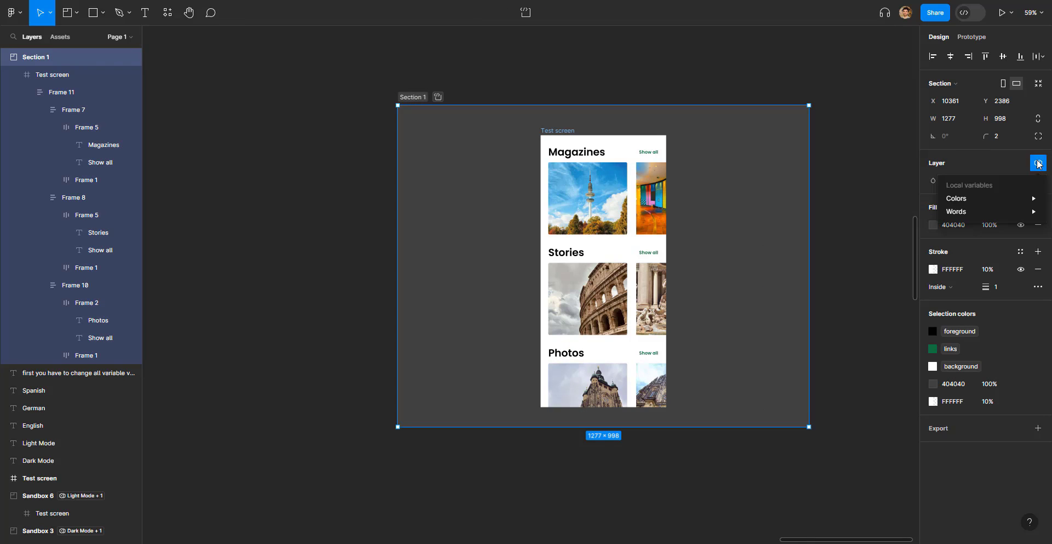
{"action": "mouse_move", "coordinate": [996, 199]}
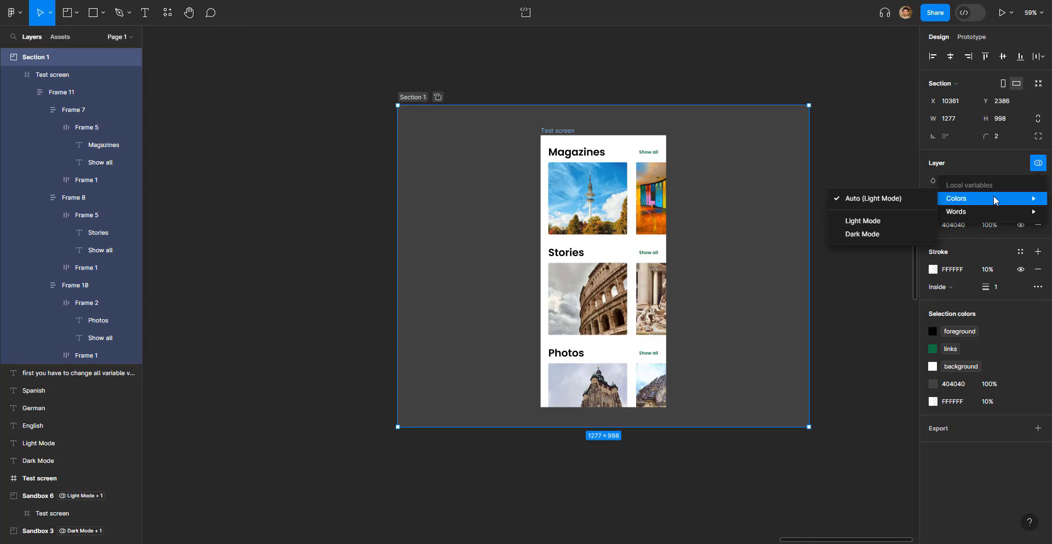
{"action": "left_click", "coordinate": [876, 234]}
{"action": "left_click", "coordinate": [1038, 162]}
{"action": "mouse_move", "coordinate": [986, 214]}
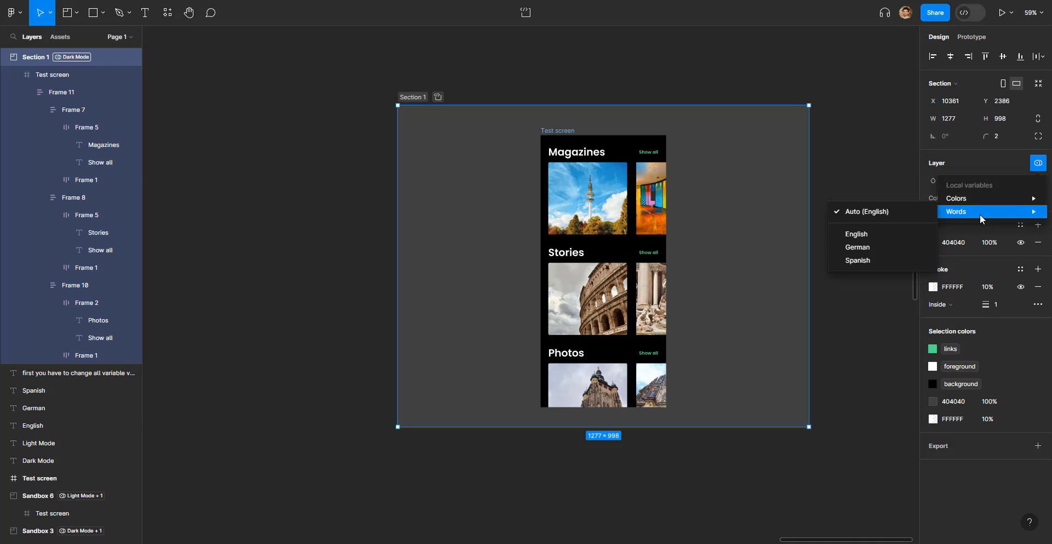
{"action": "left_click", "coordinate": [874, 250]}
{"action": "left_click", "coordinate": [848, 246]}
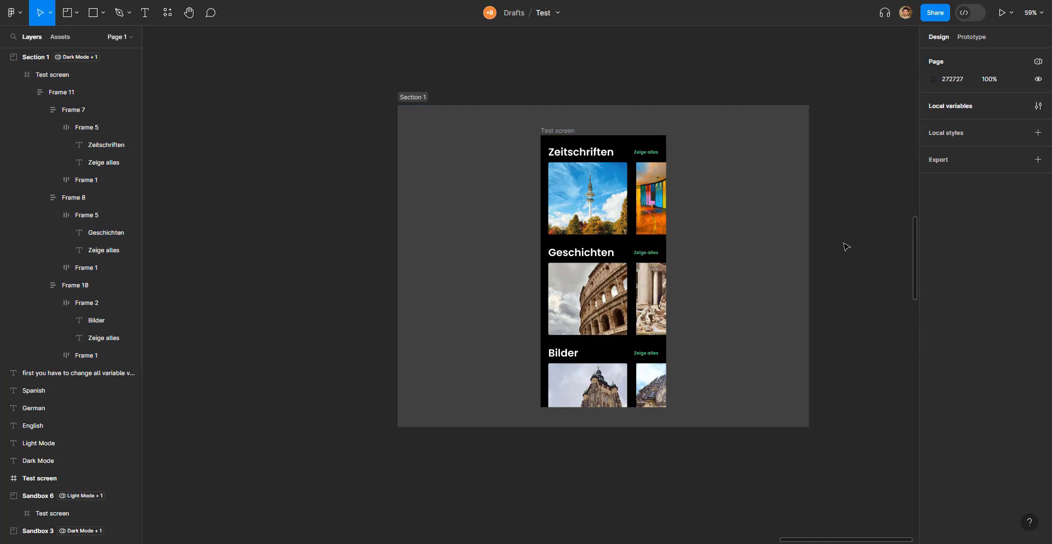
Move the Test screen out of Section 1, then place a copy back inside it
{"action": "left_click_drag", "start_coordinate": [559, 131], "coordinate": [243, 132]}
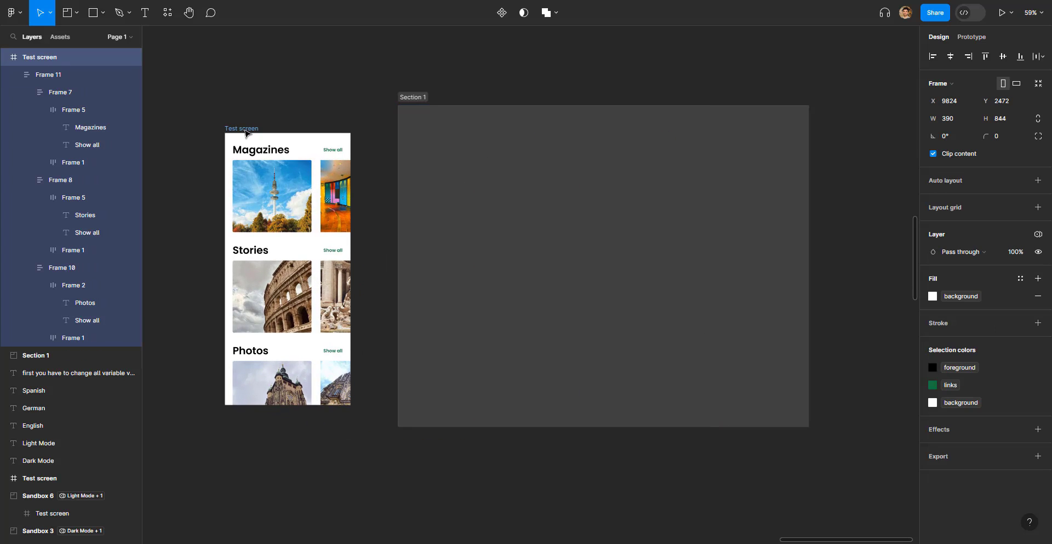
{"action": "left_click", "coordinate": [421, 100]}
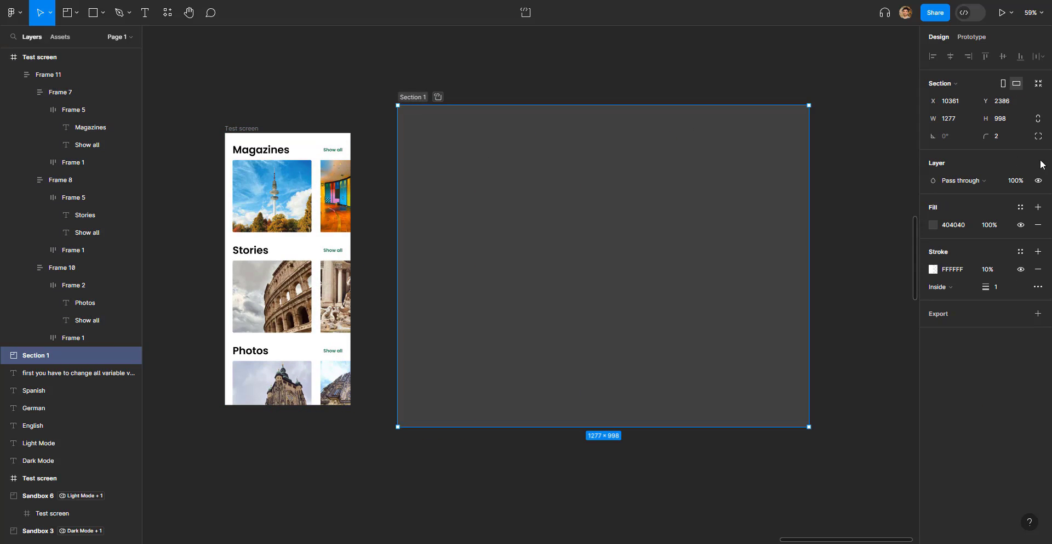
{"action": "key", "text": "shift+Tab"}
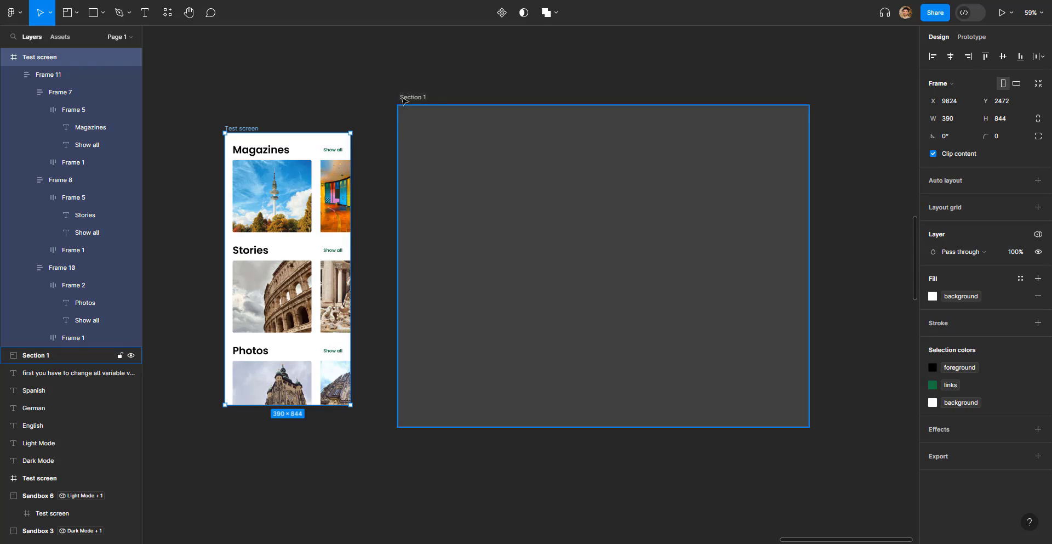
{"action": "key", "text": "Escape"}
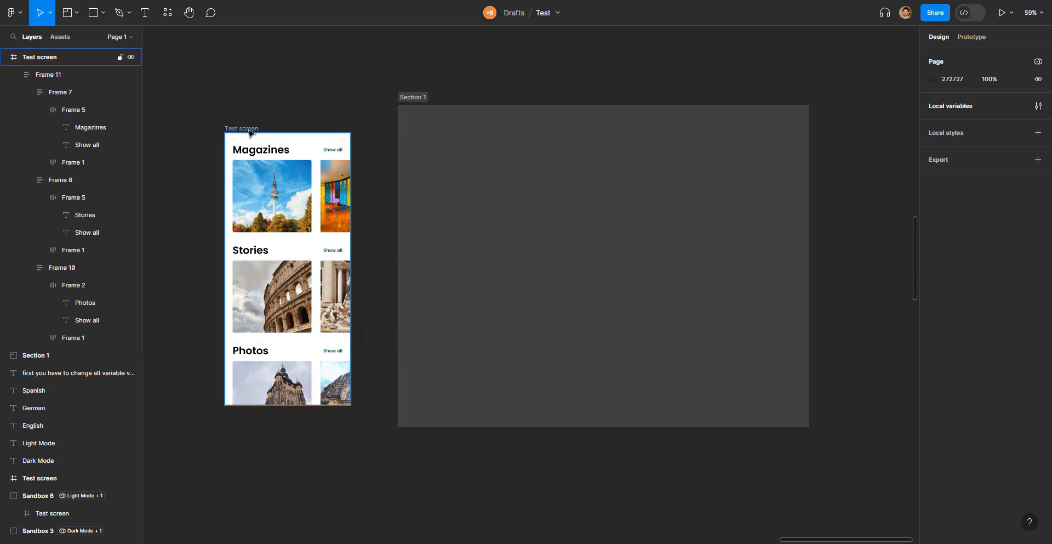
{"action": "left_click_drag", "start_coordinate": [250, 131], "coordinate": [520, 144]}
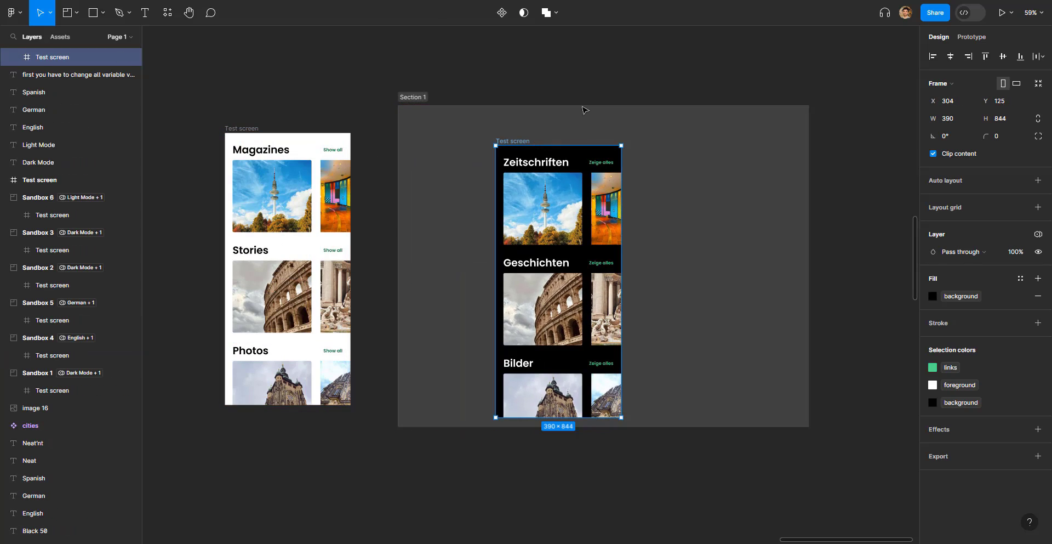
Reposition the dark screen in Section 1 and add a second copy of the light screen
{"action": "left_click", "coordinate": [421, 99]}
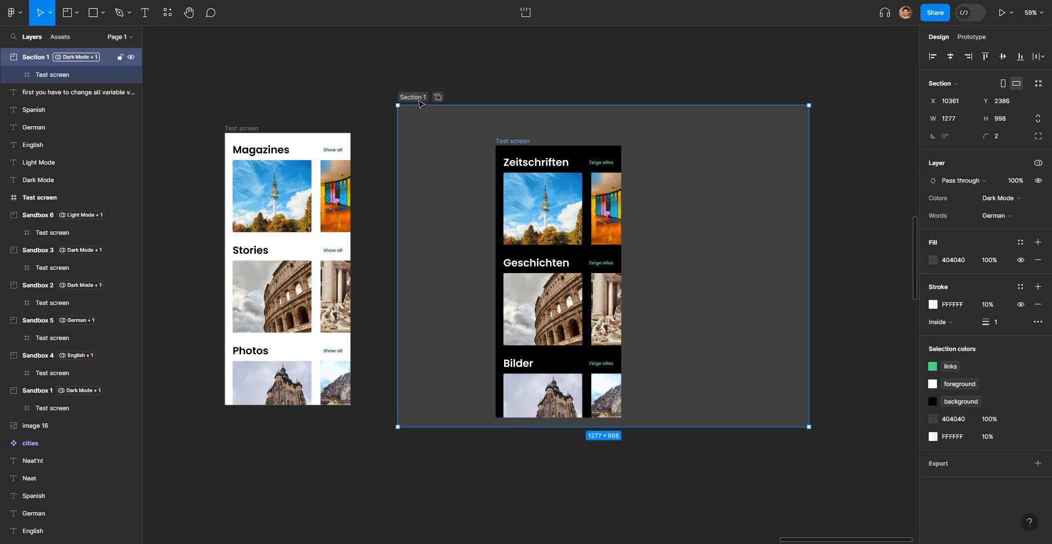
{"action": "left_click_drag", "start_coordinate": [515, 143], "coordinate": [476, 128]}
{"action": "left_click_drag", "start_coordinate": [245, 128], "coordinate": [623, 125]}
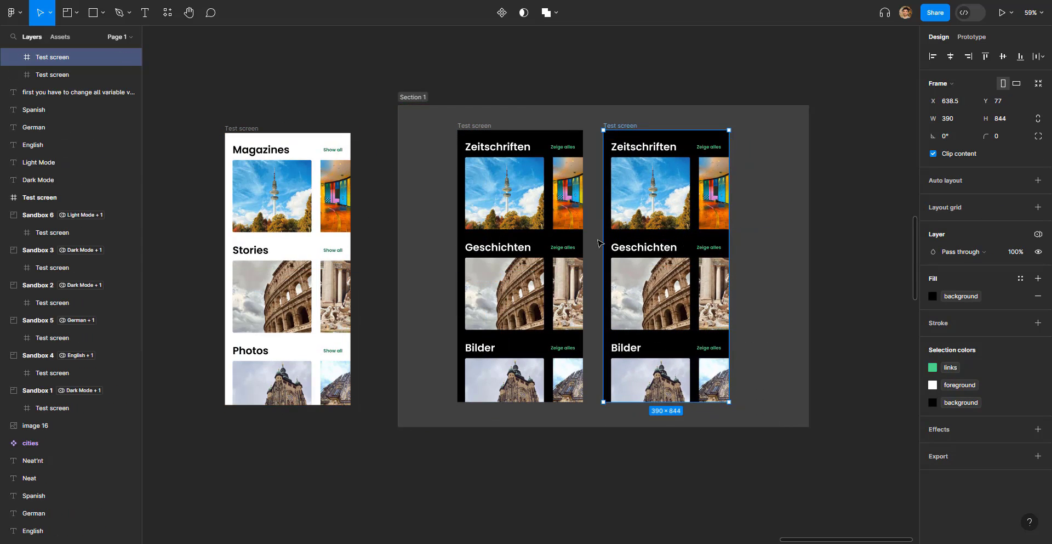
{"action": "scroll", "coordinate": [598, 243], "scroll_direction": "down", "scroll_amount": 2}
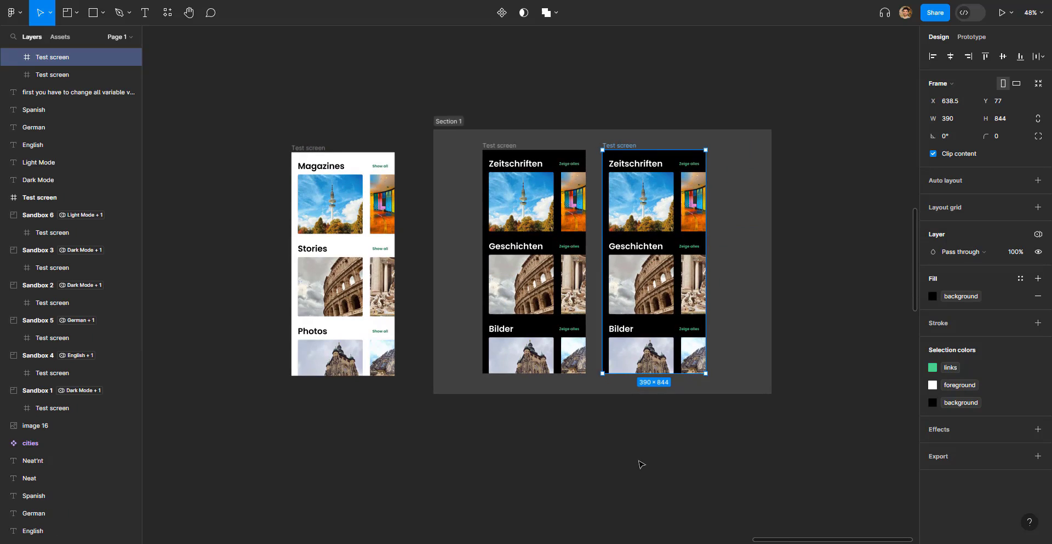
{"action": "left_click", "coordinate": [633, 462]}
{"action": "scroll", "coordinate": [641, 433], "scroll_direction": "down", "scroll_amount": 2}
Draw a new empty Section 2 below Section 1
{"action": "scroll", "coordinate": [475, 186], "scroll_direction": "down", "scroll_amount": 4}
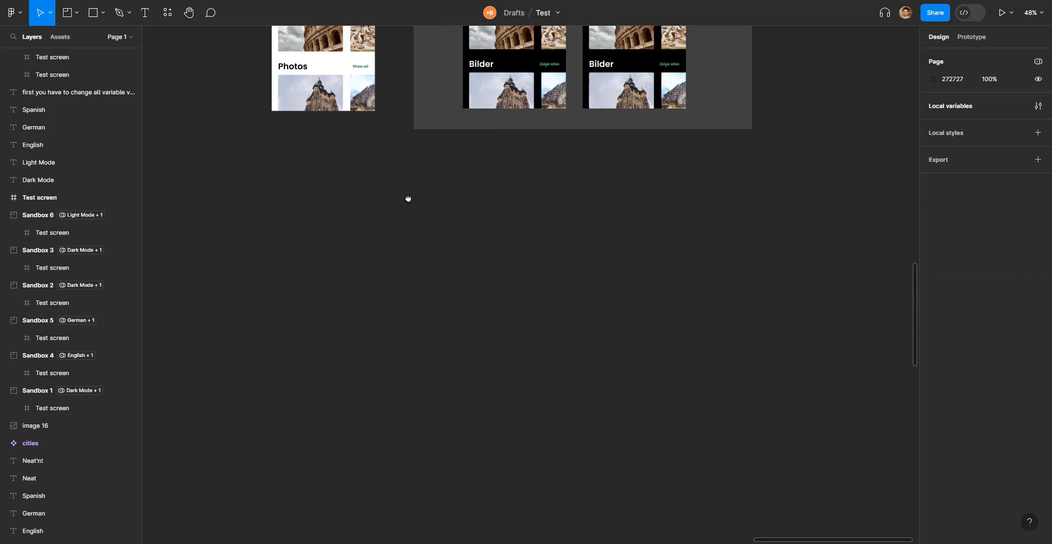
{"action": "left_click", "coordinate": [76, 13]}
{"action": "left_click", "coordinate": [73, 39]}
{"action": "left_click", "coordinate": [76, 12]}
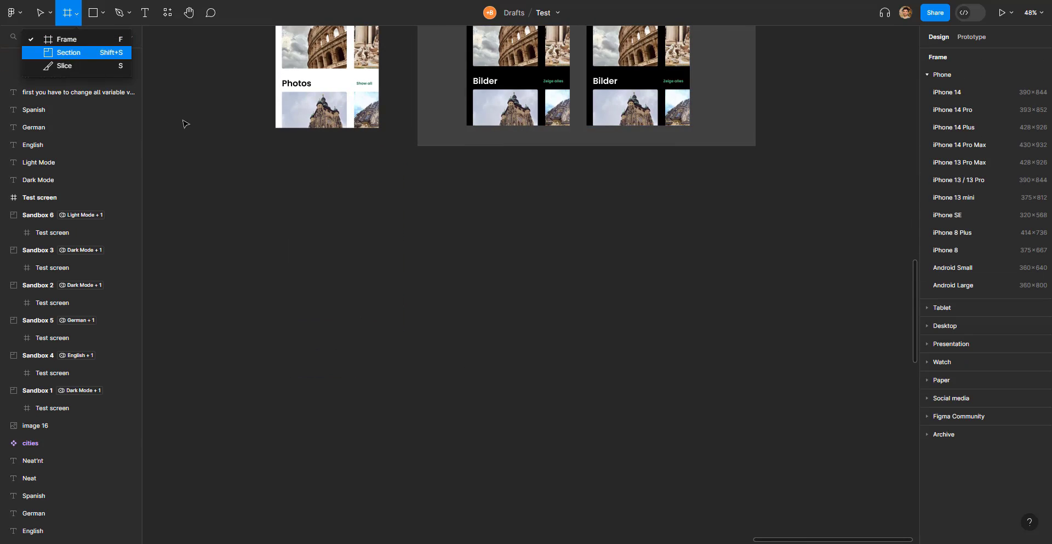
{"action": "left_click", "coordinate": [68, 52]}
{"action": "left_click_drag", "start_coordinate": [430, 206], "coordinate": [729, 423]}
{"action": "left_click", "coordinate": [731, 429]}
Force the light screen's Magazines and Stories headings to the English Words mode
{"action": "scroll", "coordinate": [378, 206], "scroll_direction": "up", "scroll_amount": 3}
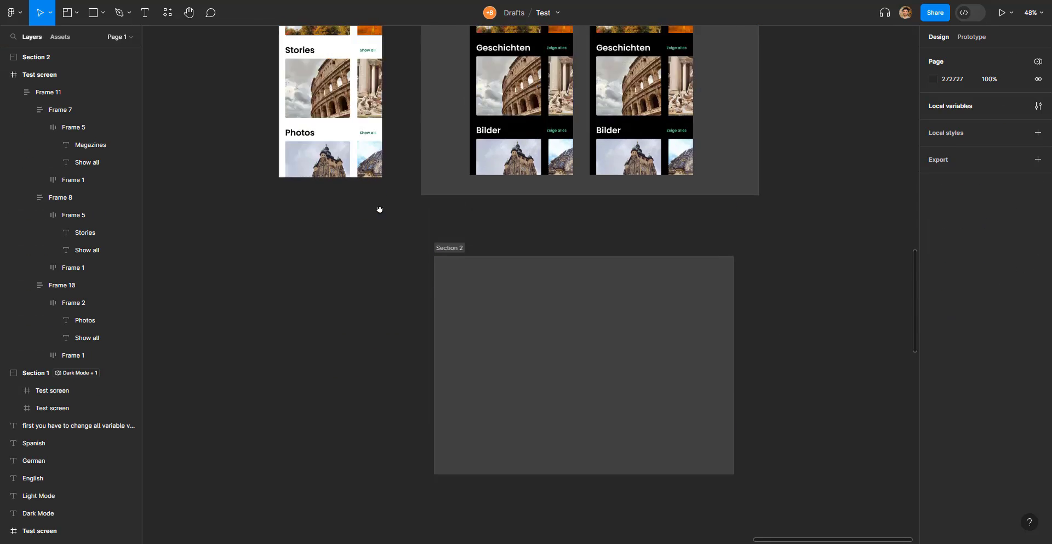
{"action": "left_click_drag", "start_coordinate": [302, 27], "coordinate": [309, 257]}
{"action": "scroll", "coordinate": [286, 187], "scroll_direction": "down", "scroll_amount": 2}
{"action": "left_click", "coordinate": [286, 188]}
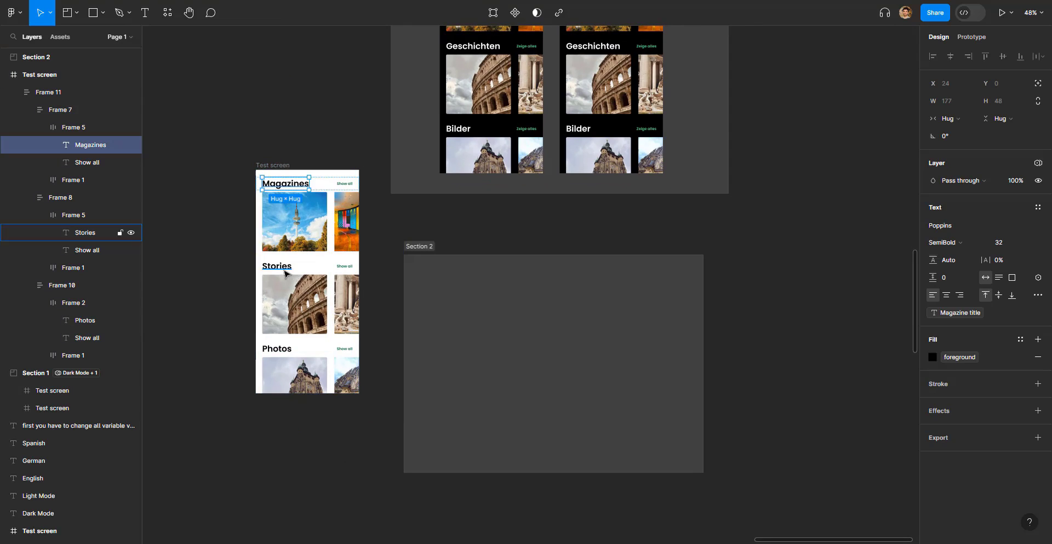
{"action": "left_click", "coordinate": [282, 267], "text": "shift"}
{"action": "left_click", "coordinate": [1038, 190]}
{"action": "mouse_move", "coordinate": [965, 239]}
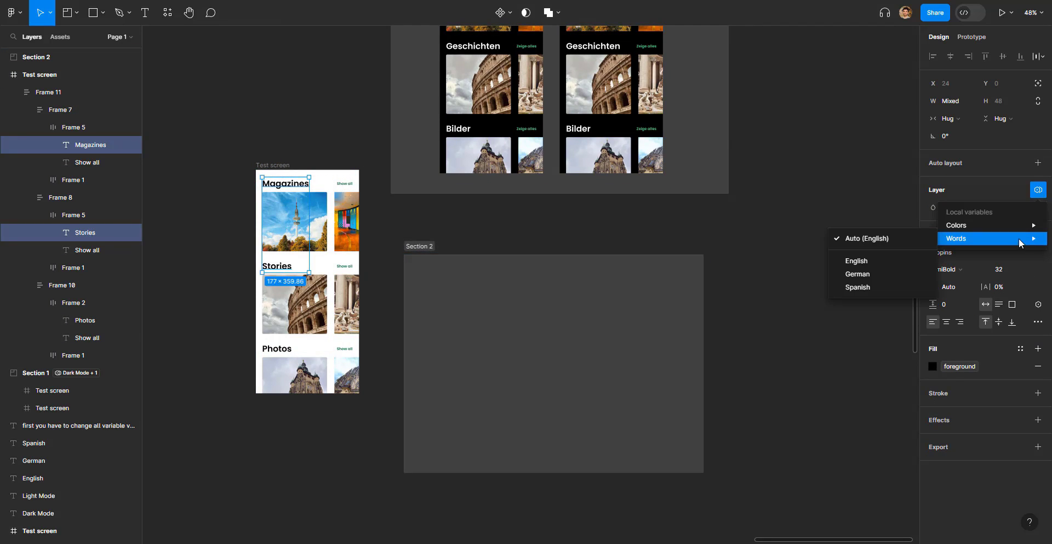
{"action": "left_click", "coordinate": [876, 259]}
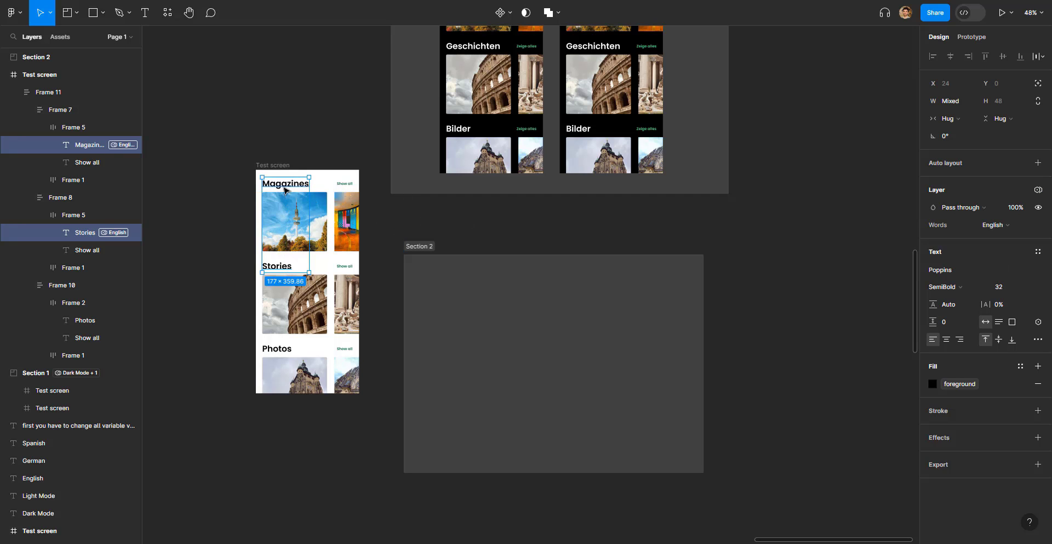
{"action": "left_click", "coordinate": [290, 164]}
{"action": "left_click", "coordinate": [274, 165]}
Move the light test screen into Section 2 and make the section taller to fit it
{"action": "left_click_drag", "start_coordinate": [316, 202], "coordinate": [545, 307]}
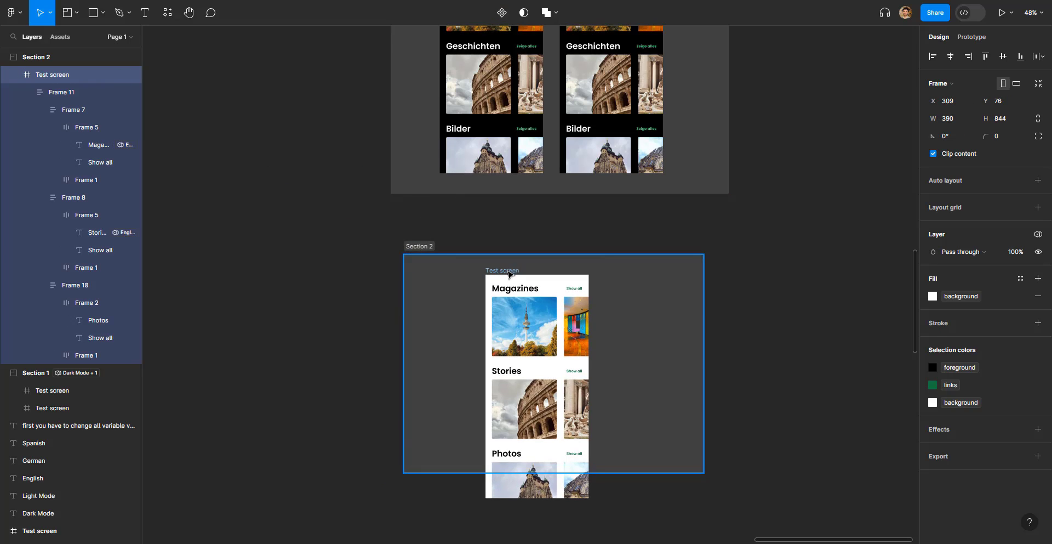
{"action": "left_click", "coordinate": [636, 467]}
{"action": "left_click_drag", "start_coordinate": [639, 473], "coordinate": [636, 515]}
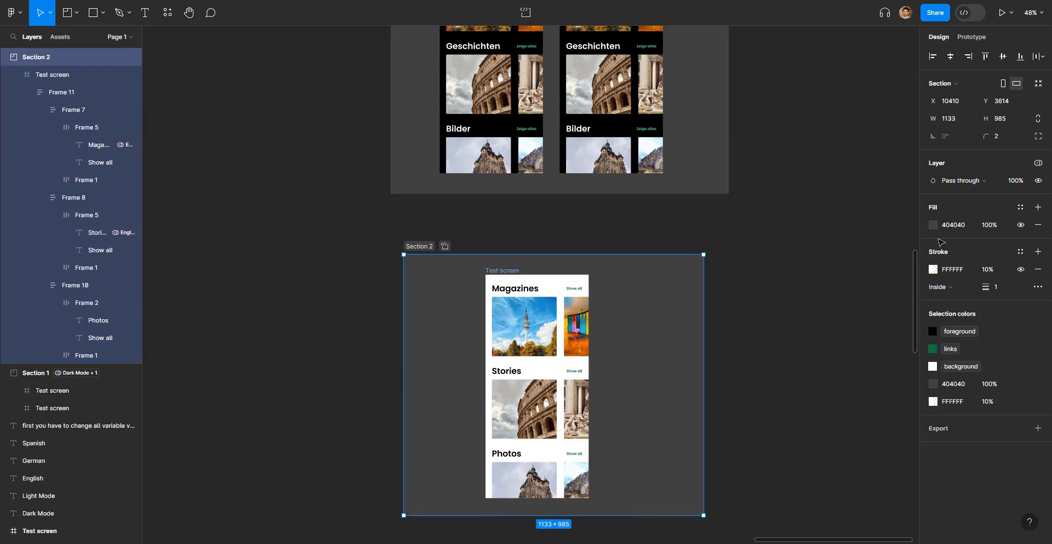
Set Section 2's Words mode to Spanish and its Colors mode to Dark Mode
{"action": "left_click", "coordinate": [1037, 163]}
{"action": "mouse_move", "coordinate": [995, 211]}
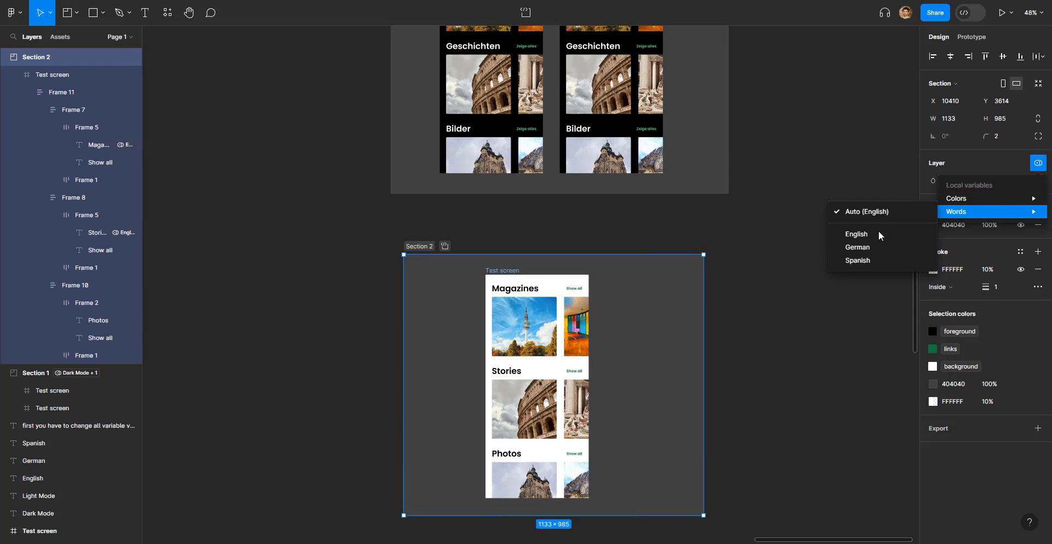
{"action": "left_click", "coordinate": [874, 260]}
{"action": "left_click", "coordinate": [1038, 163]}
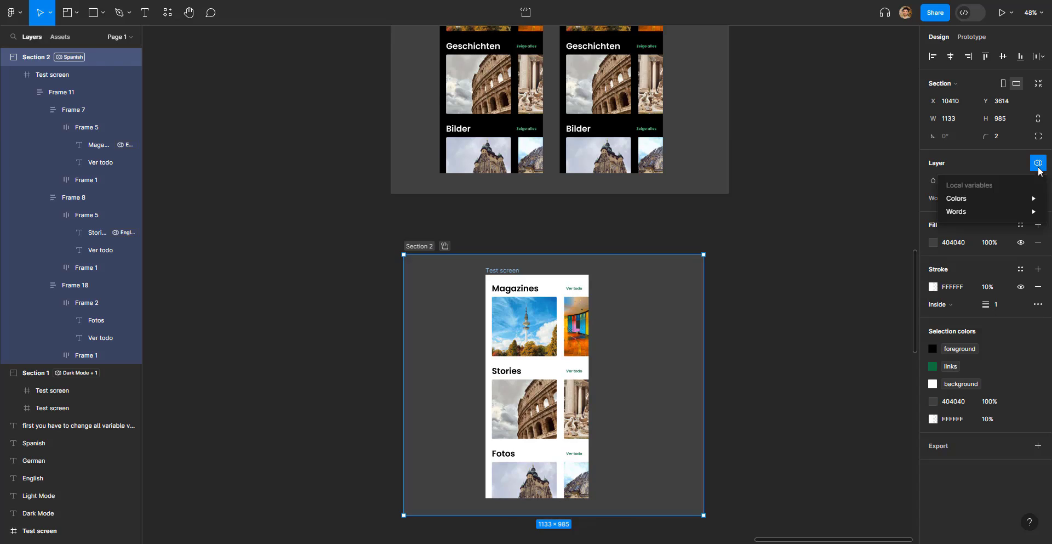
{"action": "mouse_move", "coordinate": [1001, 200]}
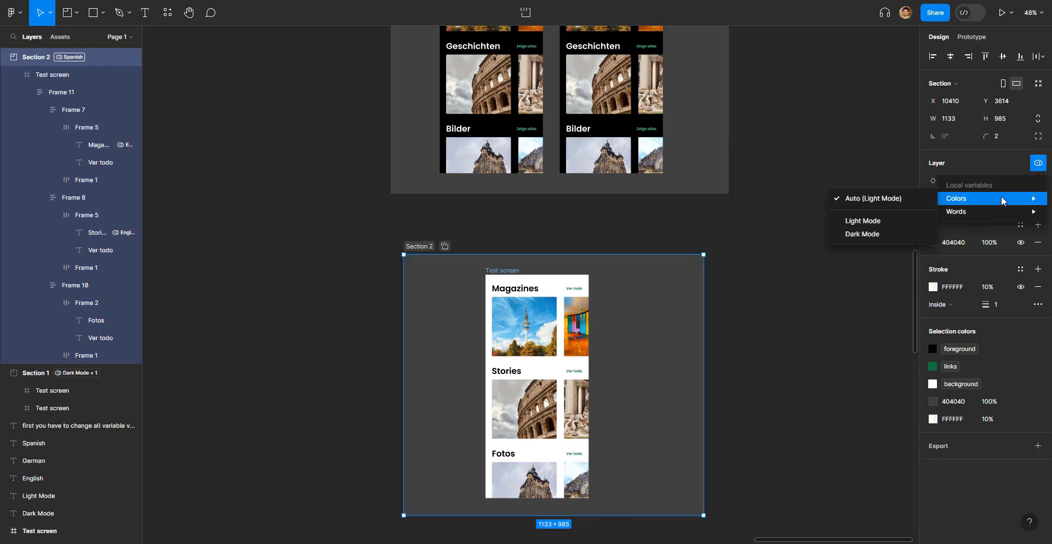
{"action": "left_click", "coordinate": [857, 234]}
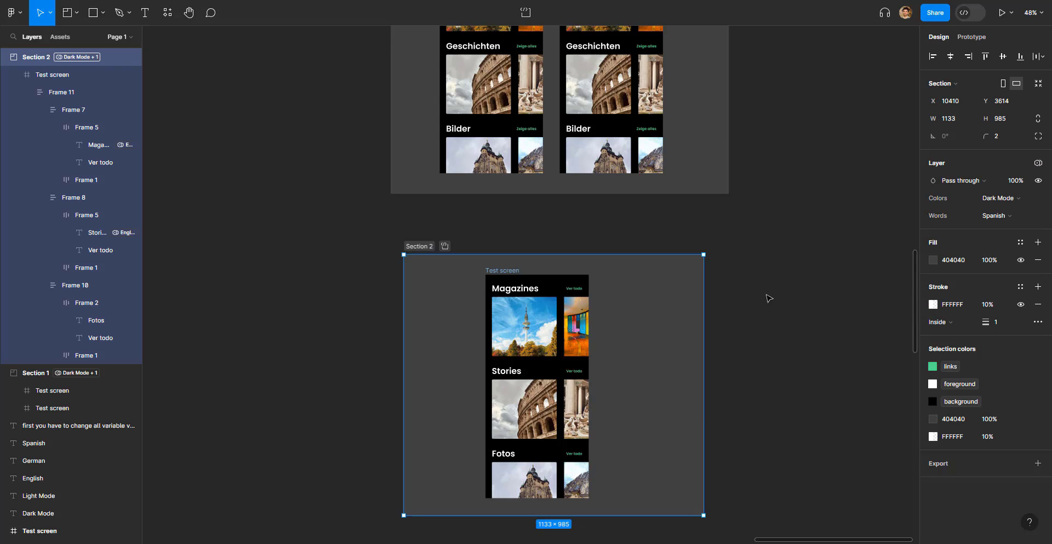
{"action": "left_click", "coordinate": [504, 457], "text": "ctrl"}
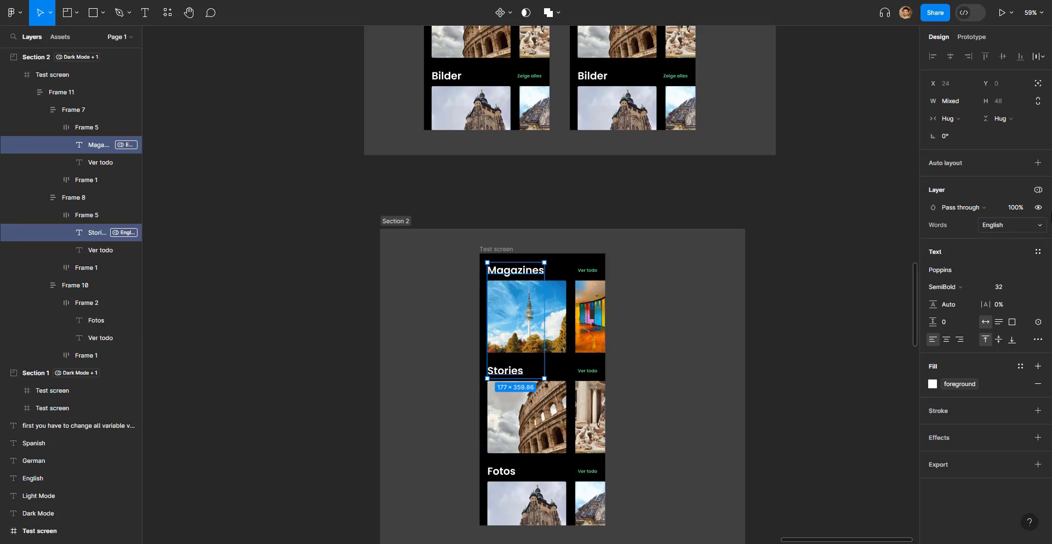
Reset the Magazines and Stories headings' Words mode to Auto
{"action": "left_click", "coordinate": [1038, 190]}
{"action": "mouse_move", "coordinate": [1001, 239]}
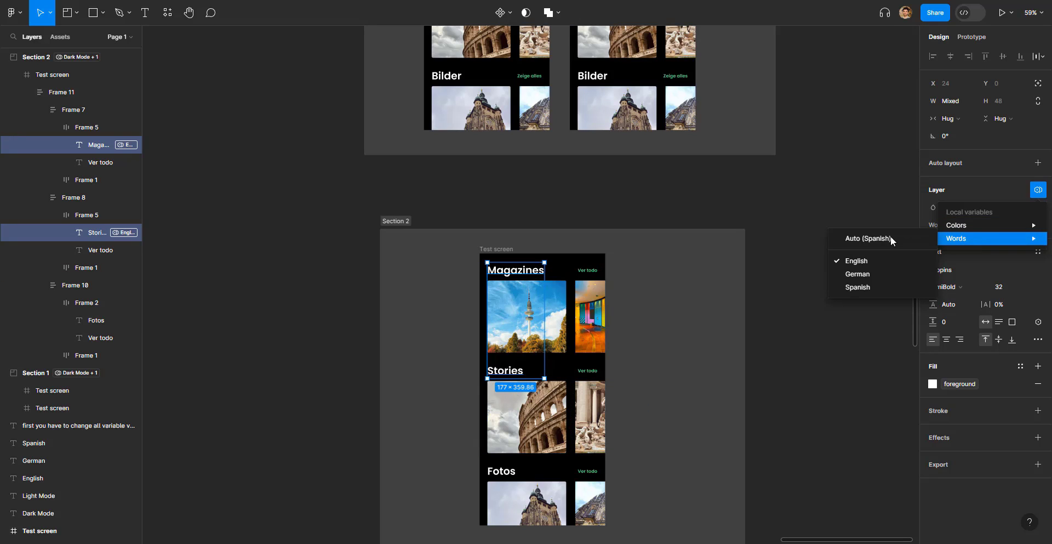
{"action": "left_click", "coordinate": [860, 238]}
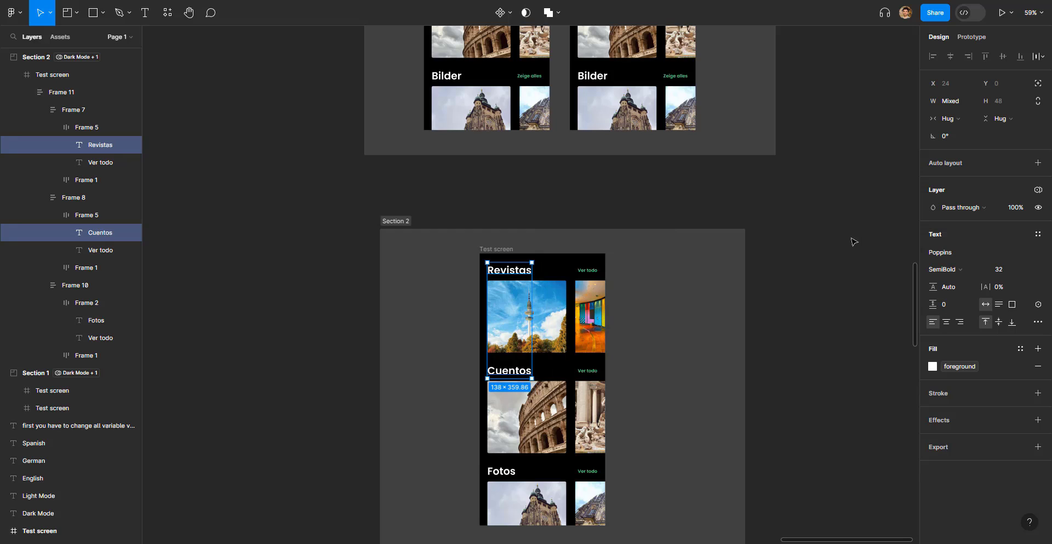
Switch Section 2's Words mode to German, then to English
{"action": "left_click", "coordinate": [385, 218]}
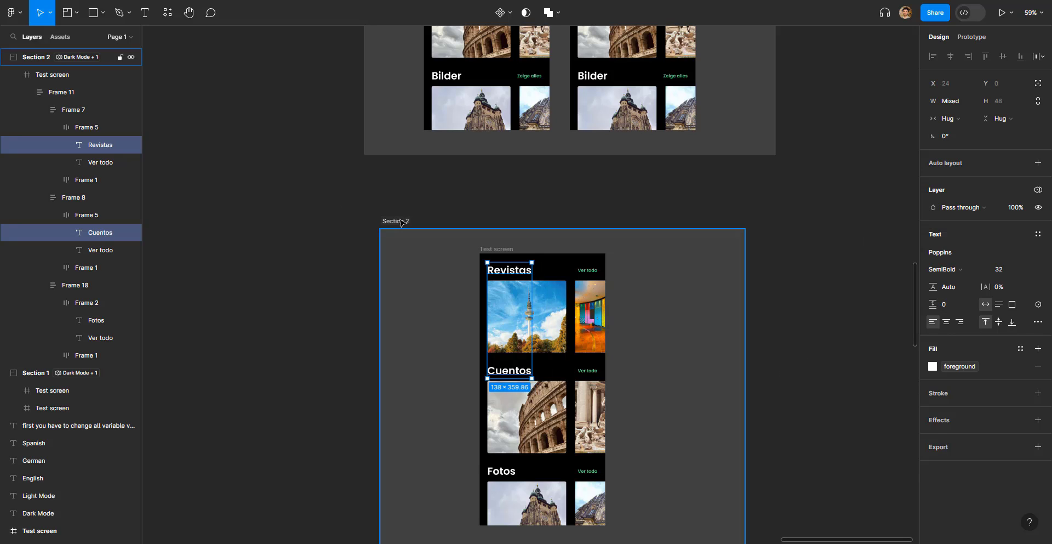
{"action": "left_click", "coordinate": [1038, 163]}
{"action": "mouse_move", "coordinate": [1011, 217]}
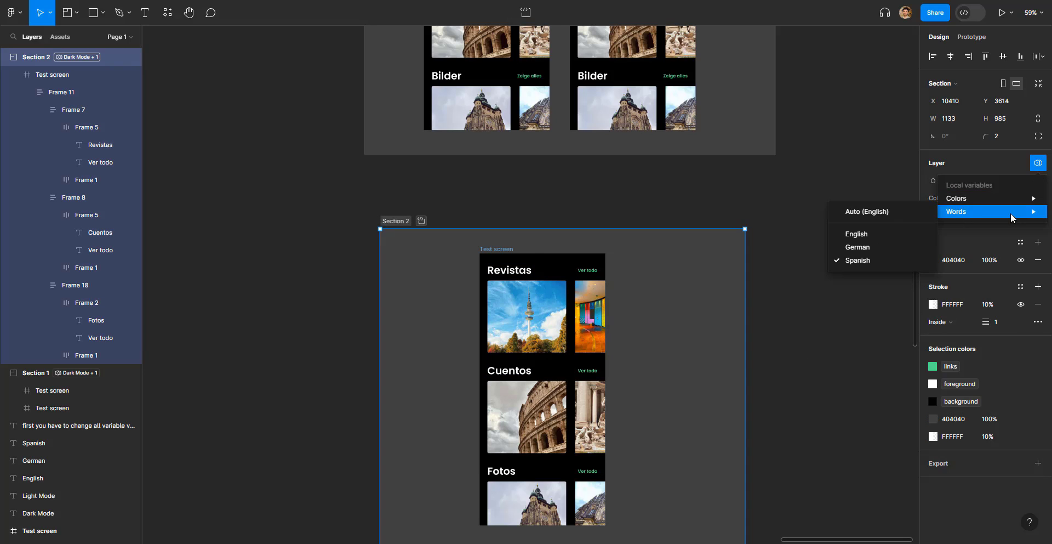
{"action": "left_click", "coordinate": [883, 244]}
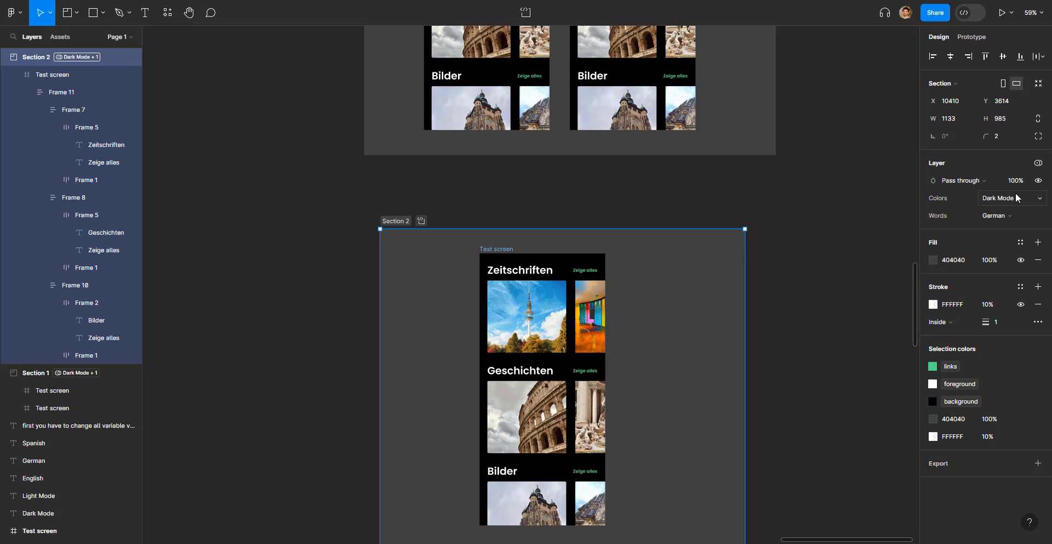
{"action": "left_click", "coordinate": [1038, 162]}
{"action": "mouse_move", "coordinate": [967, 213]}
{"action": "left_click", "coordinate": [830, 235]}
{"action": "scroll", "coordinate": [827, 239], "scroll_direction": "down", "scroll_amount": 2}
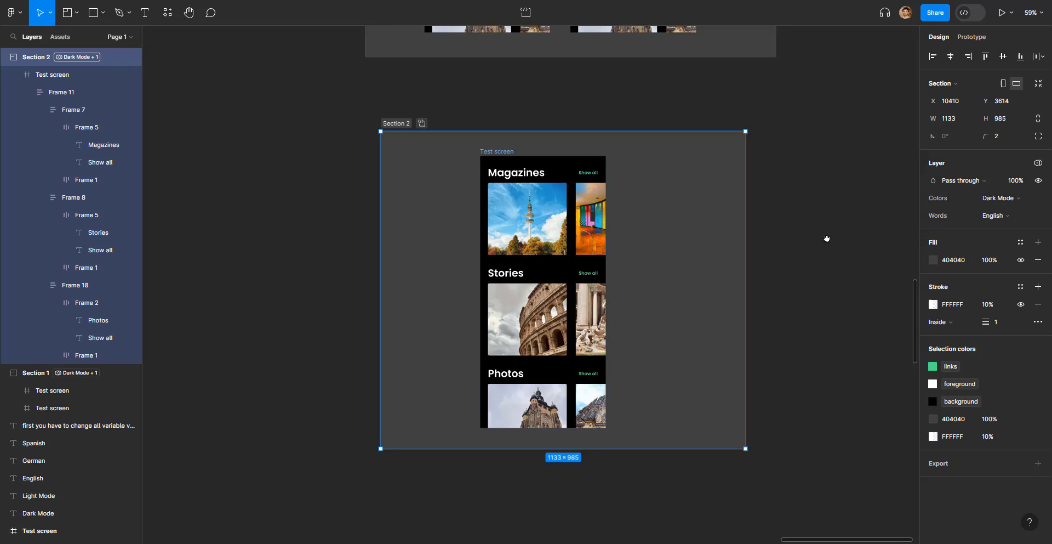